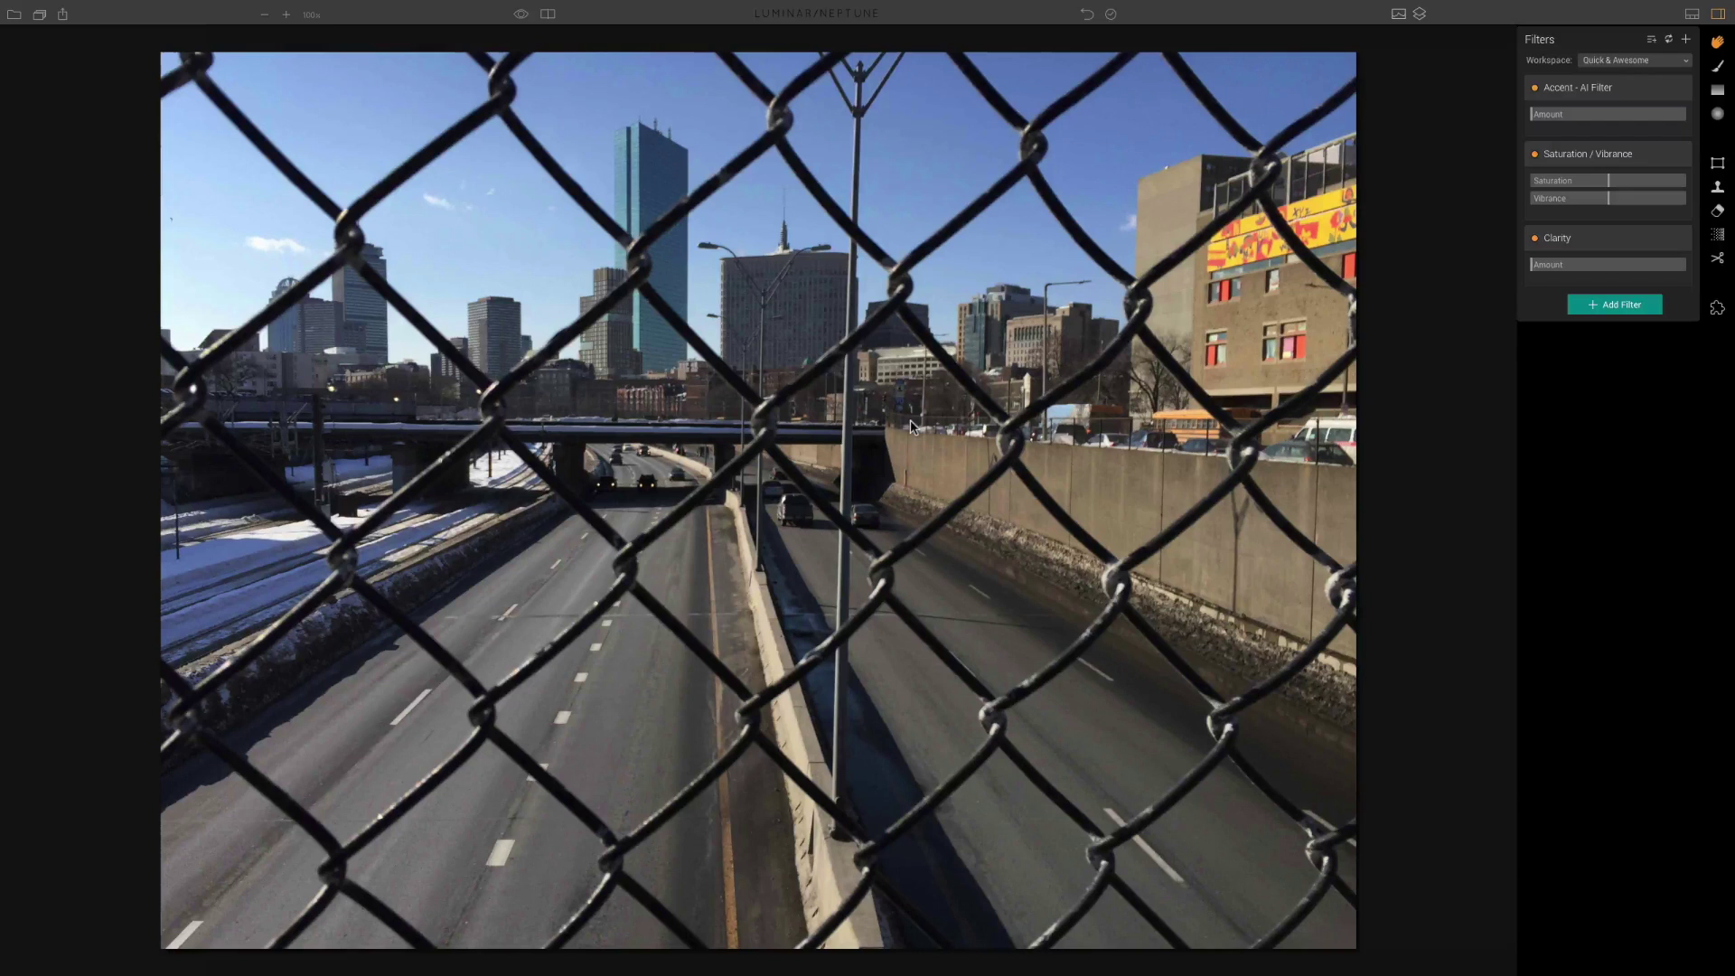
Set the Accent - AI Filter amount to 75 and compare the photo with its original
{"action": "left_click", "coordinate": [1440, 215]}
{"action": "left_click_drag", "start_coordinate": [1535, 115], "coordinate": [1647, 116]}
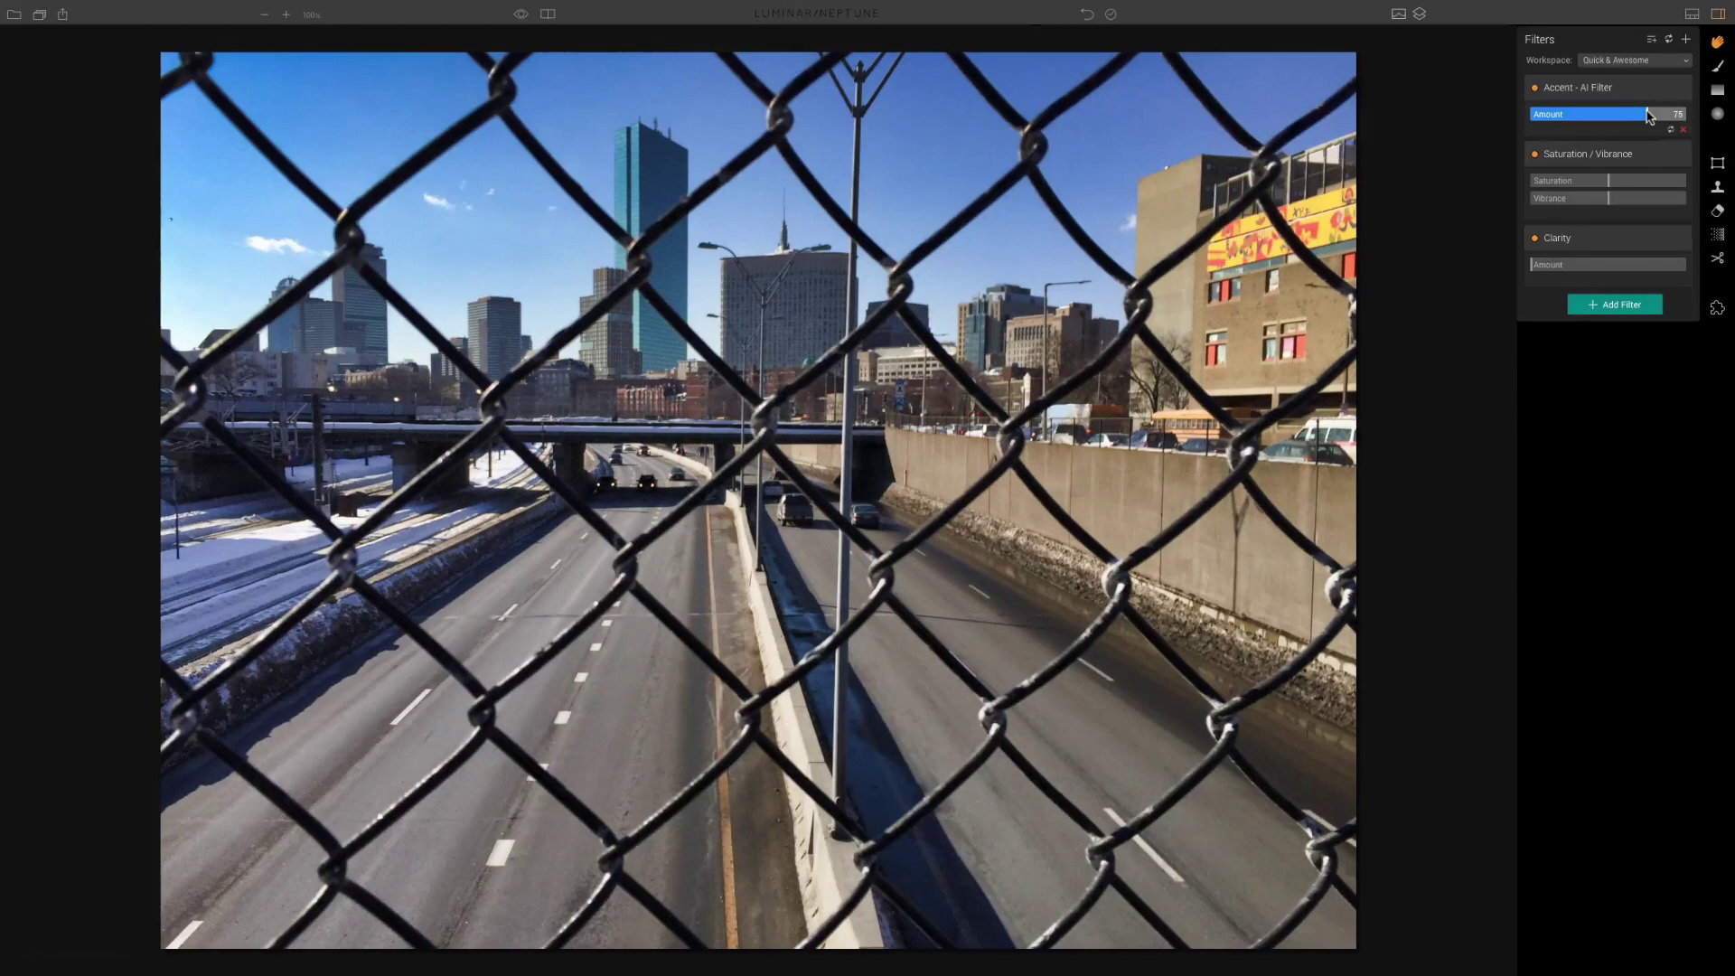
{"action": "left_click", "coordinate": [522, 15]}
{"action": "left_click", "coordinate": [522, 16]}
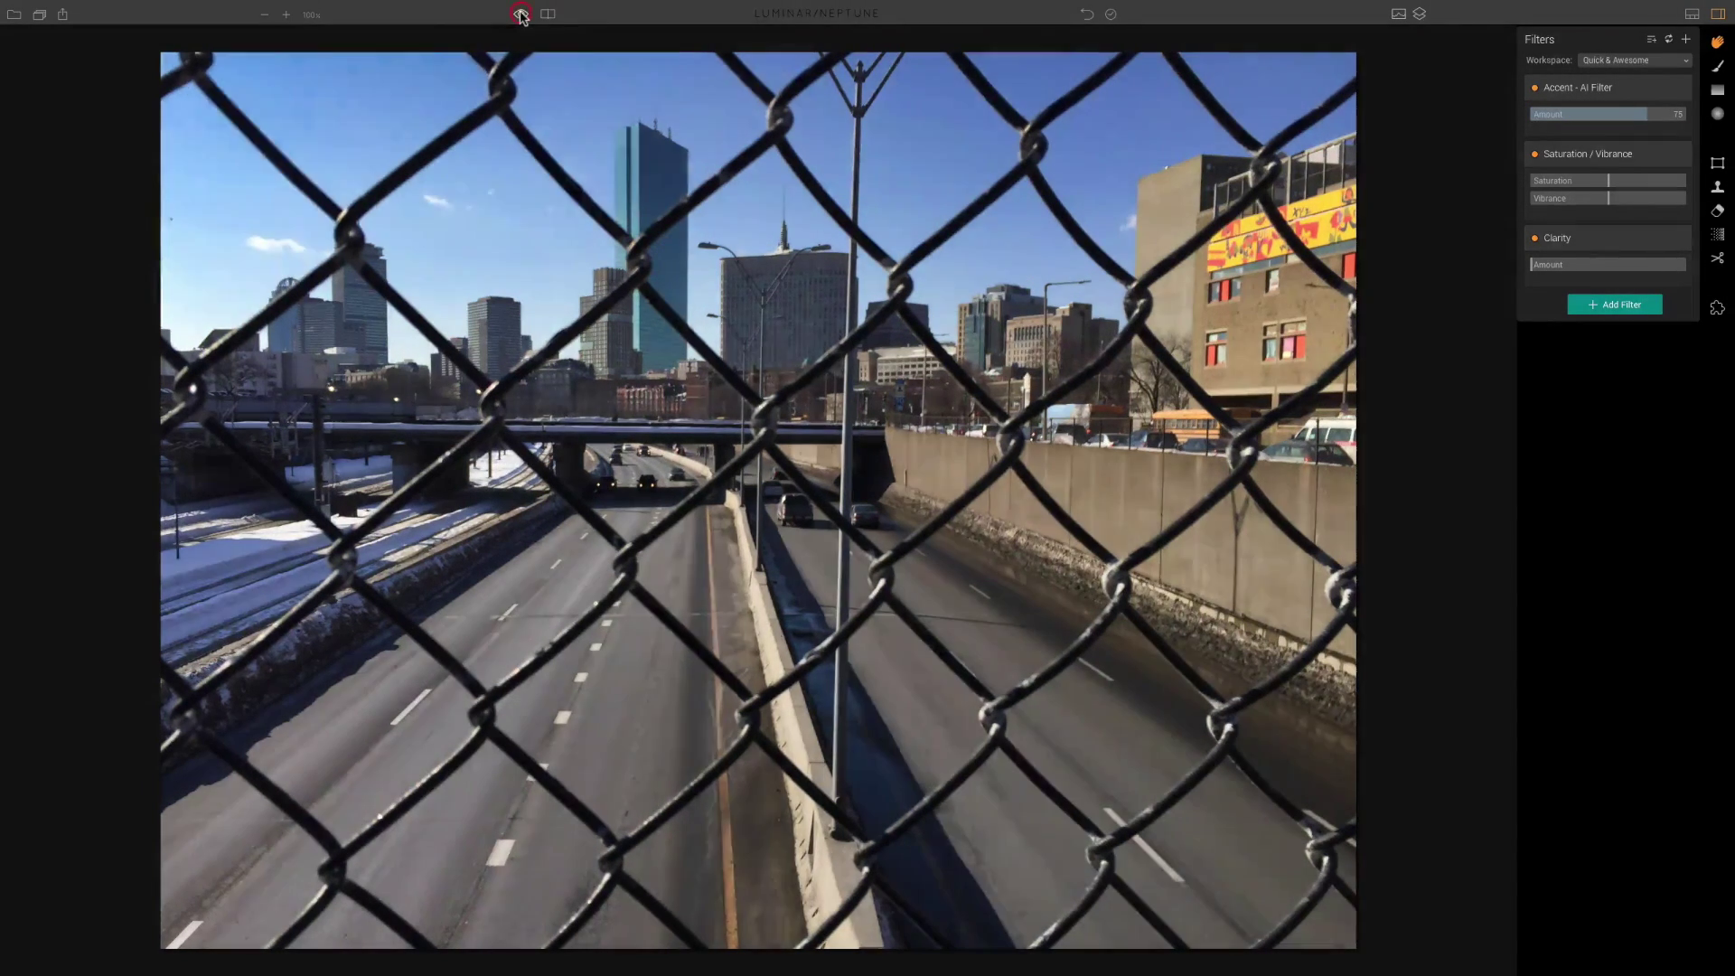
{"action": "left_click", "coordinate": [522, 15]}
{"action": "left_click", "coordinate": [522, 15]}
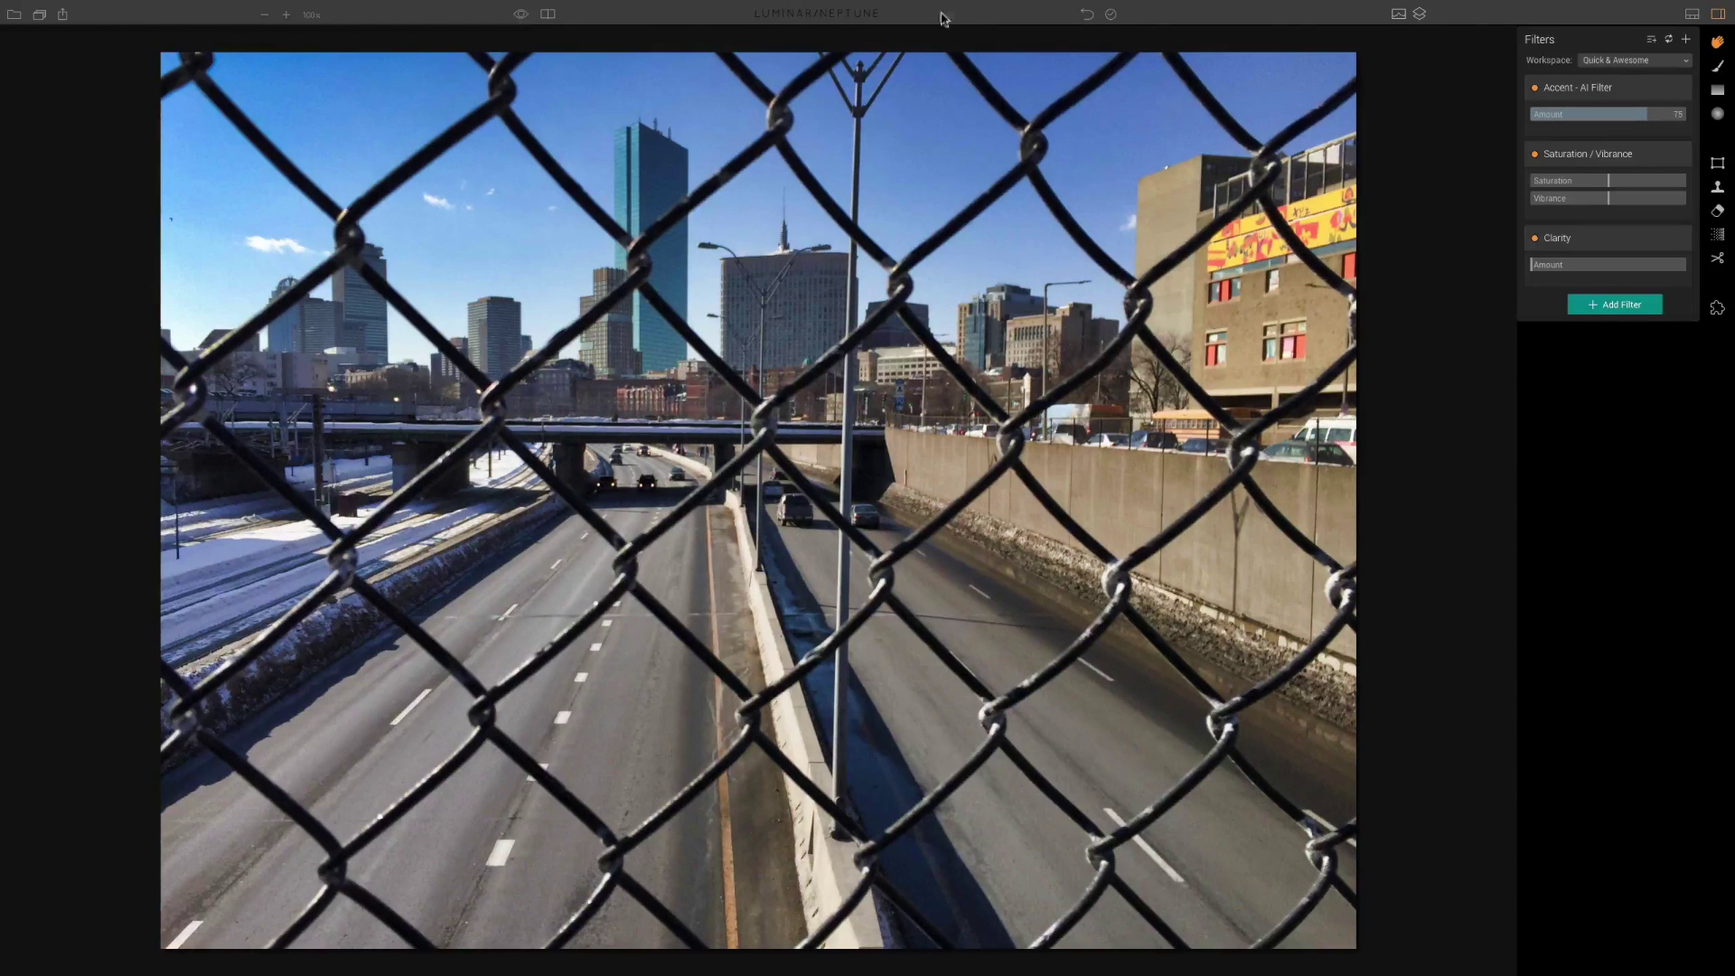
Raise the Accent - AI Filter amount to 100 and toggle the original photo for comparison
{"action": "left_click_drag", "start_coordinate": [1648, 112], "coordinate": [1686, 114]}
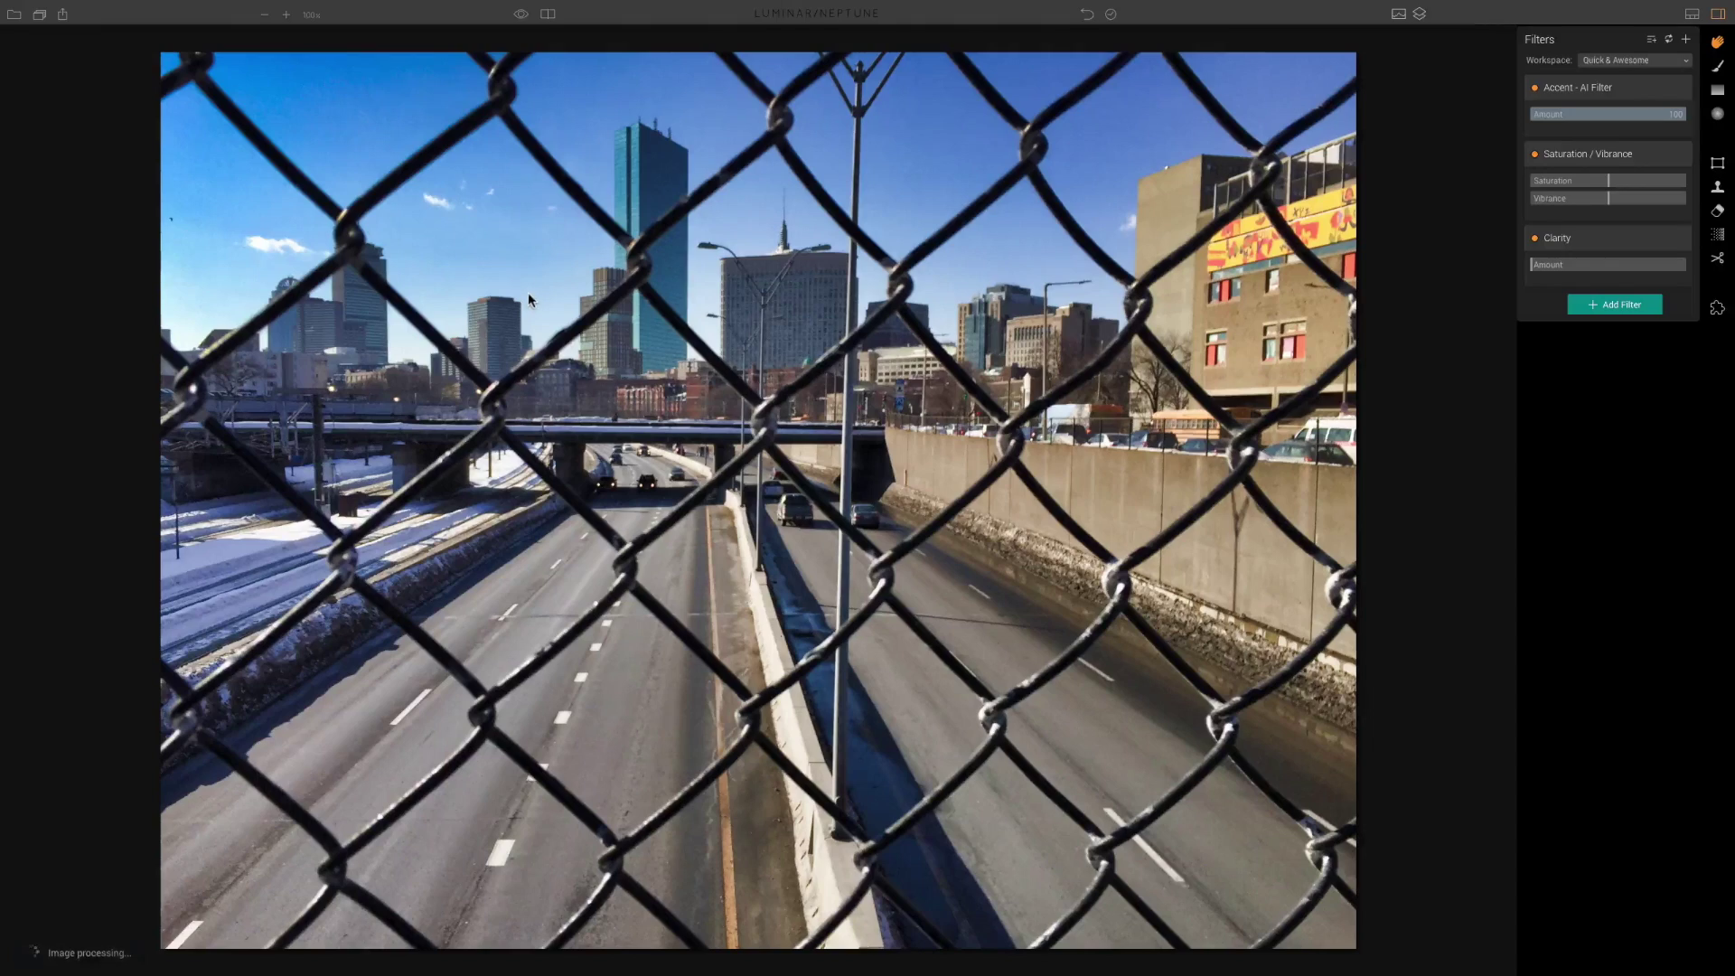
{"action": "left_click", "coordinate": [521, 15]}
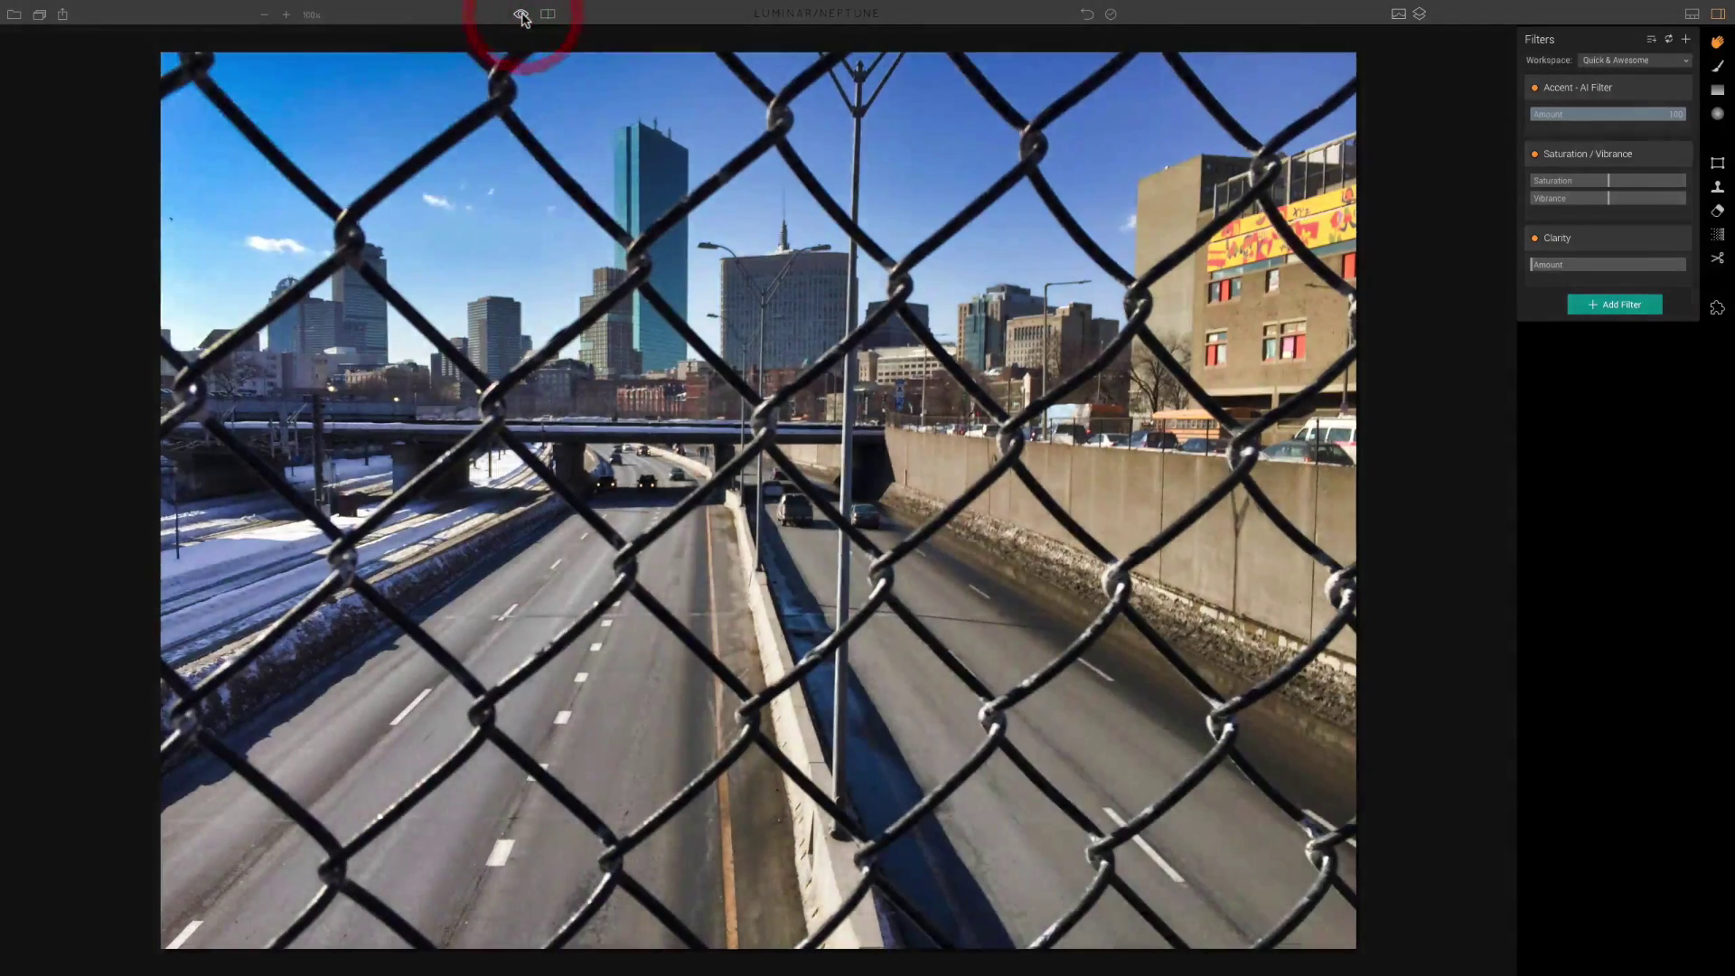
{"action": "left_click", "coordinate": [521, 15]}
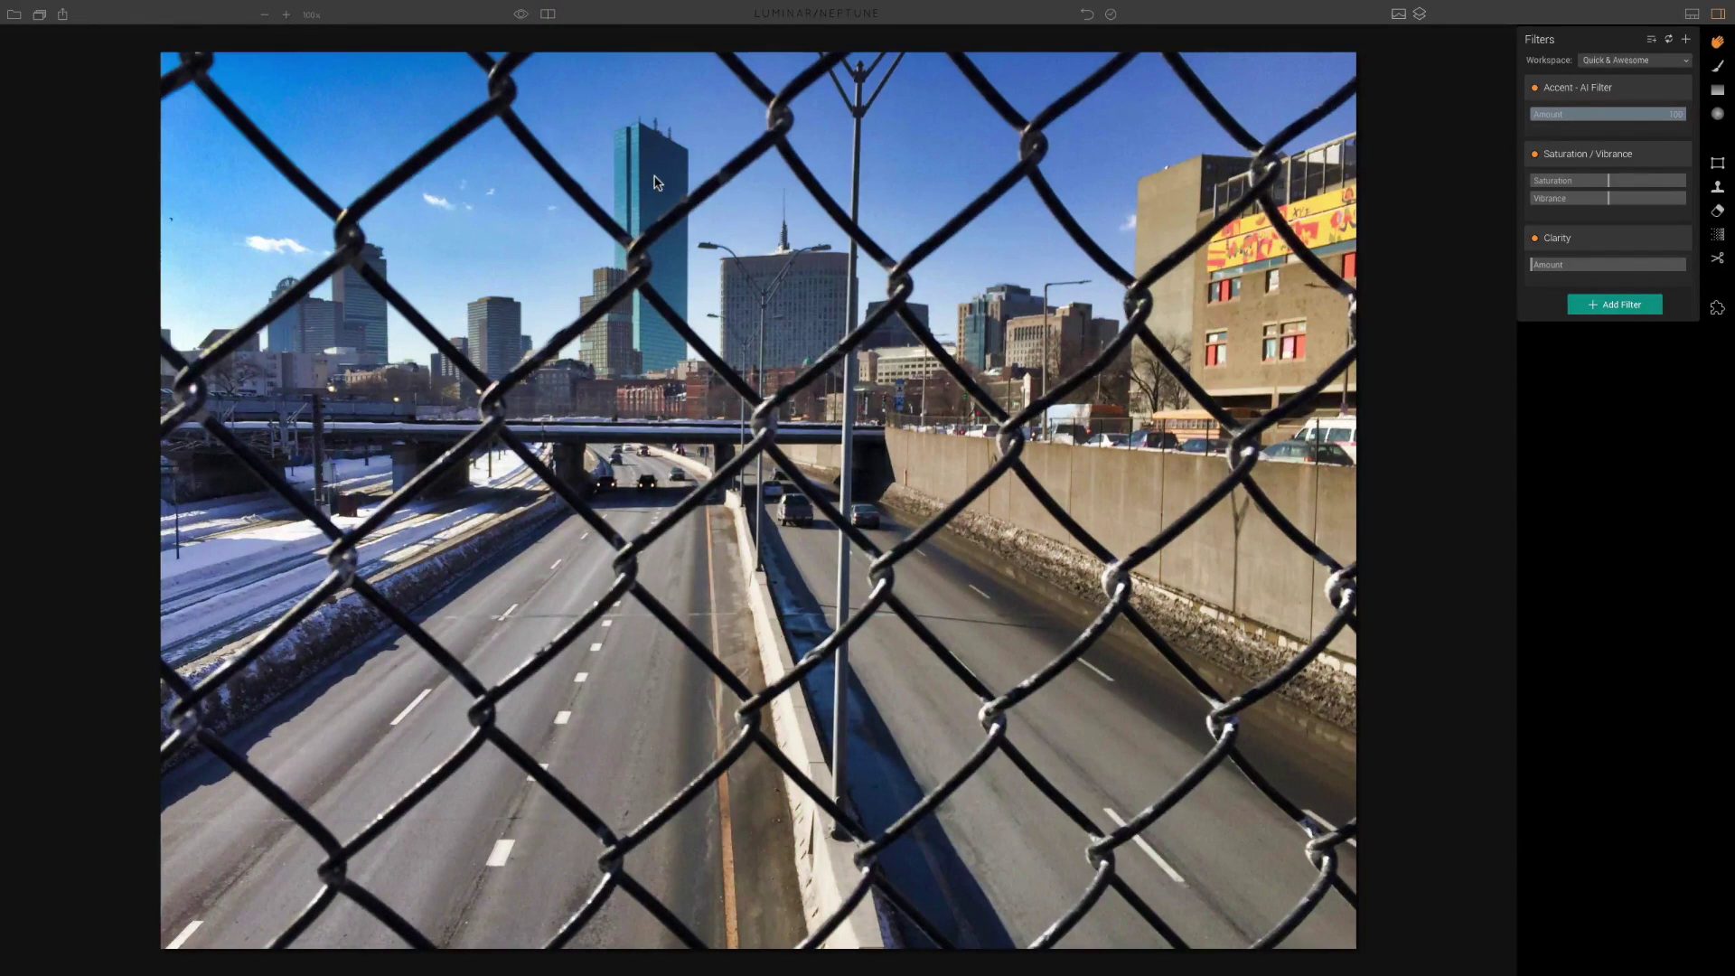
{"action": "left_click", "coordinate": [522, 16]}
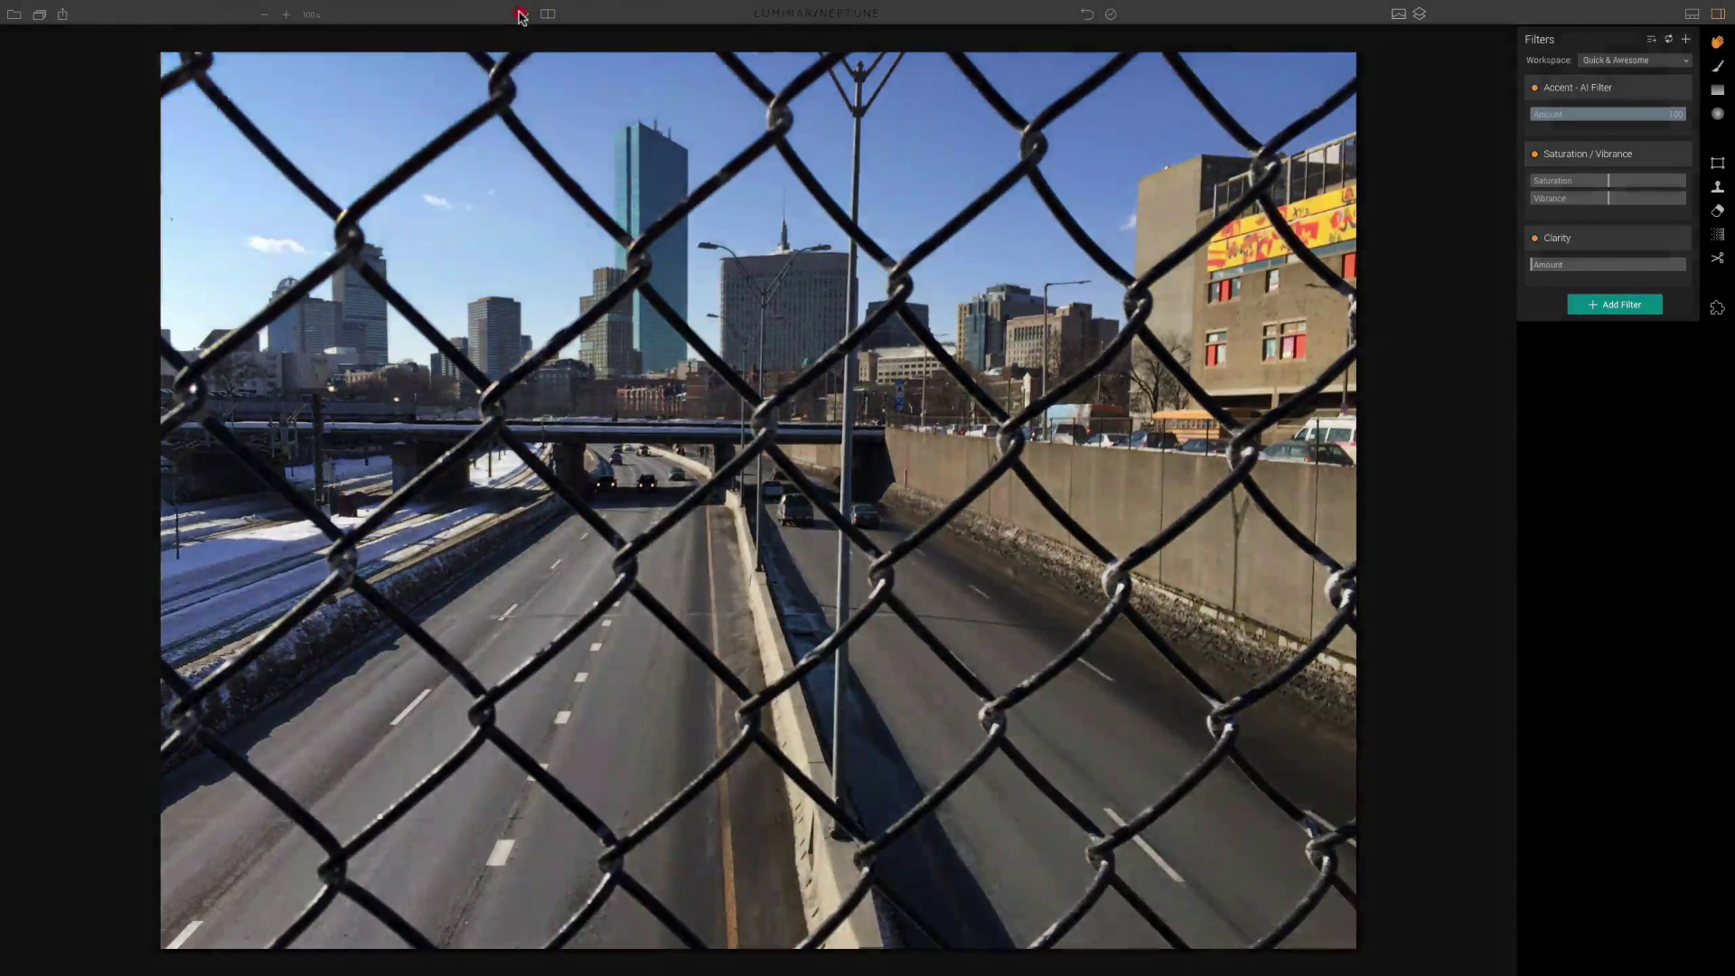
{"action": "left_click", "coordinate": [521, 16]}
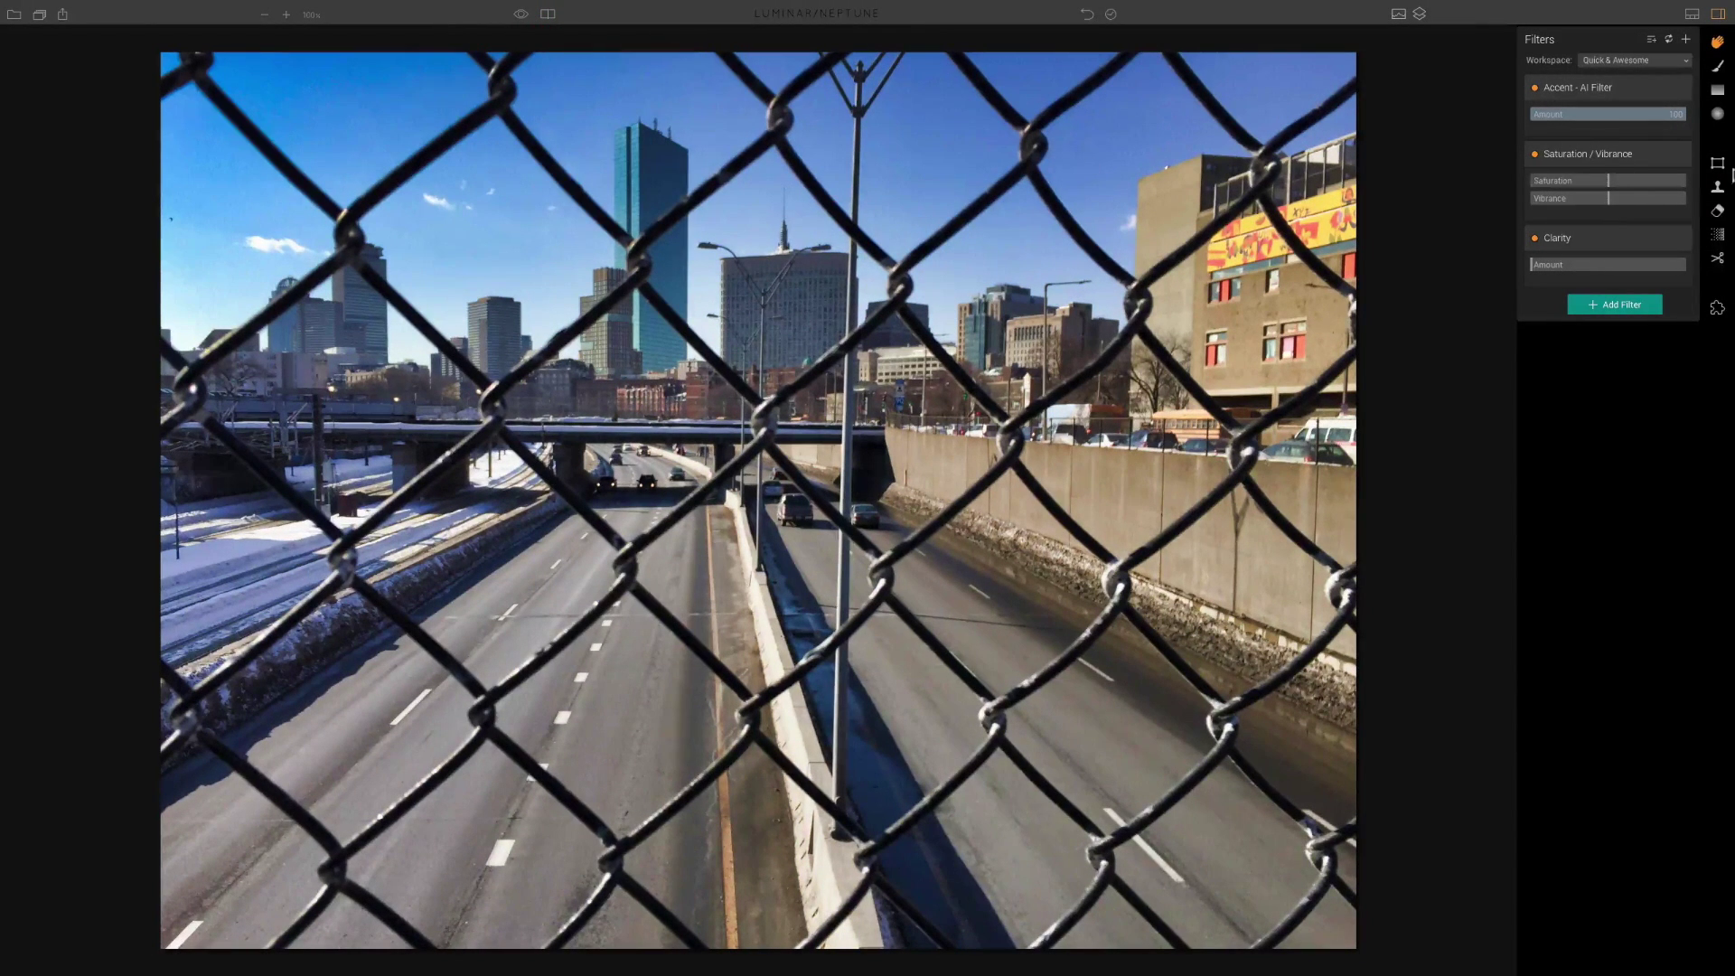
Set the Accent - AI amount to about 88, Saturation to -19, Vibrance to -18 and Clarity to 40
{"action": "left_click_drag", "start_coordinate": [1683, 116], "coordinate": [1668, 121]}
{"action": "left_click_drag", "start_coordinate": [1611, 187], "coordinate": [1596, 199]}
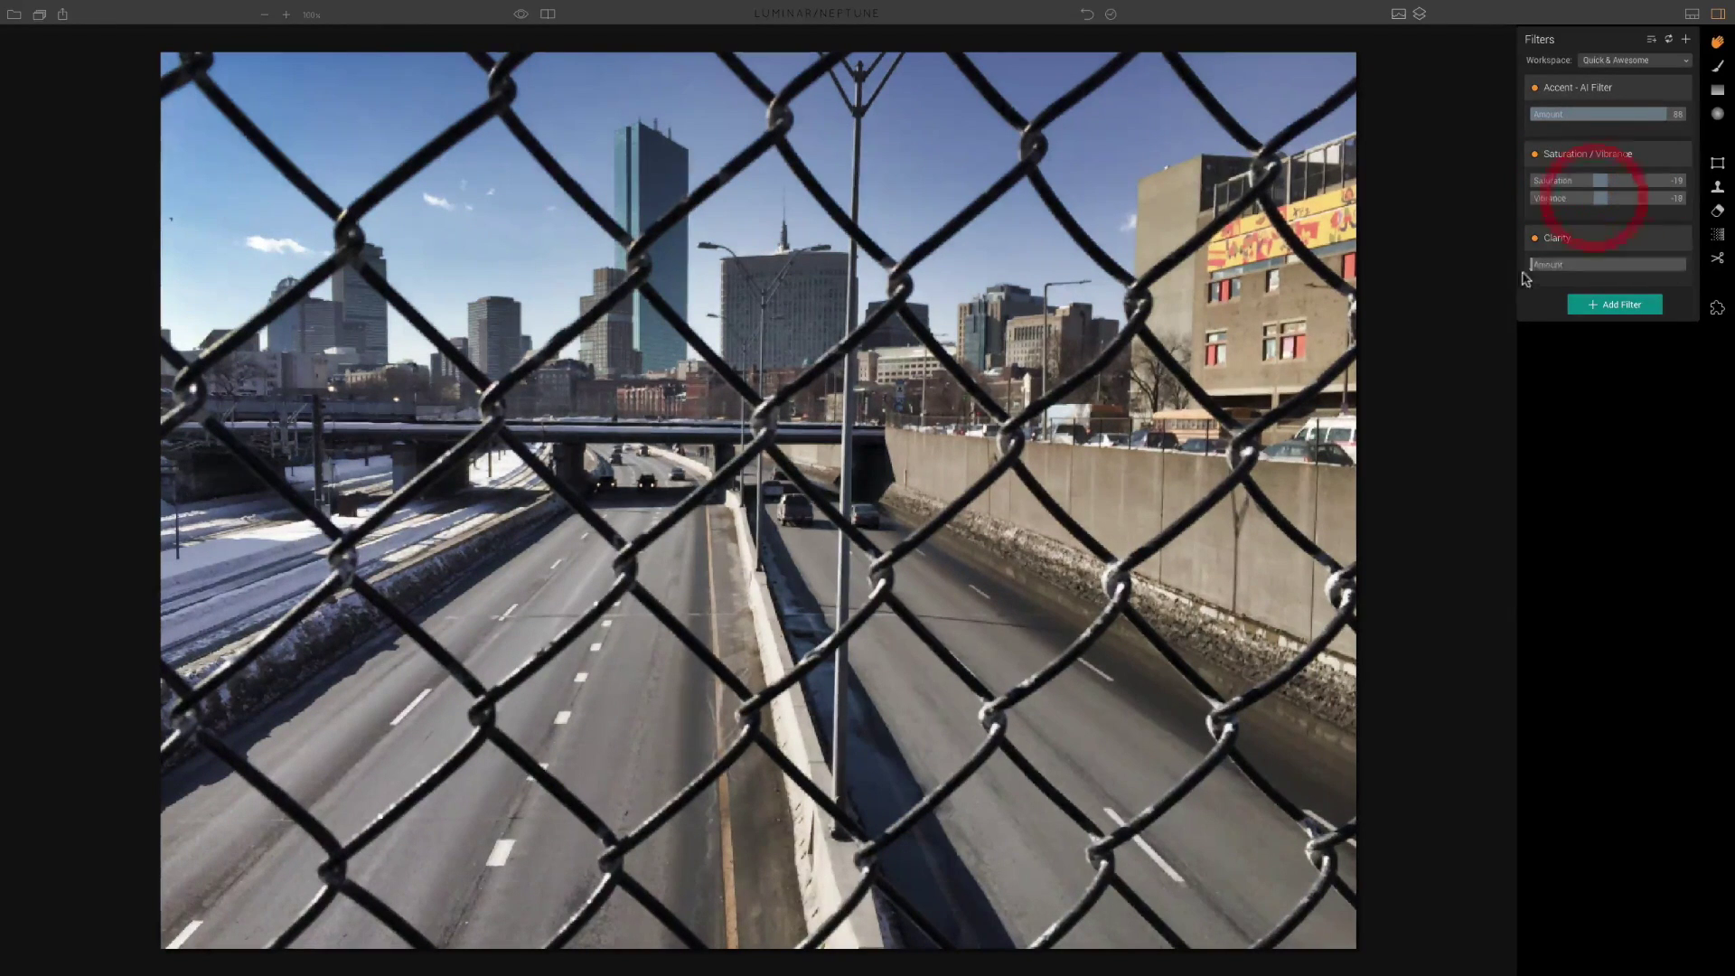
{"action": "left_click_drag", "start_coordinate": [1534, 265], "coordinate": [1597, 267]}
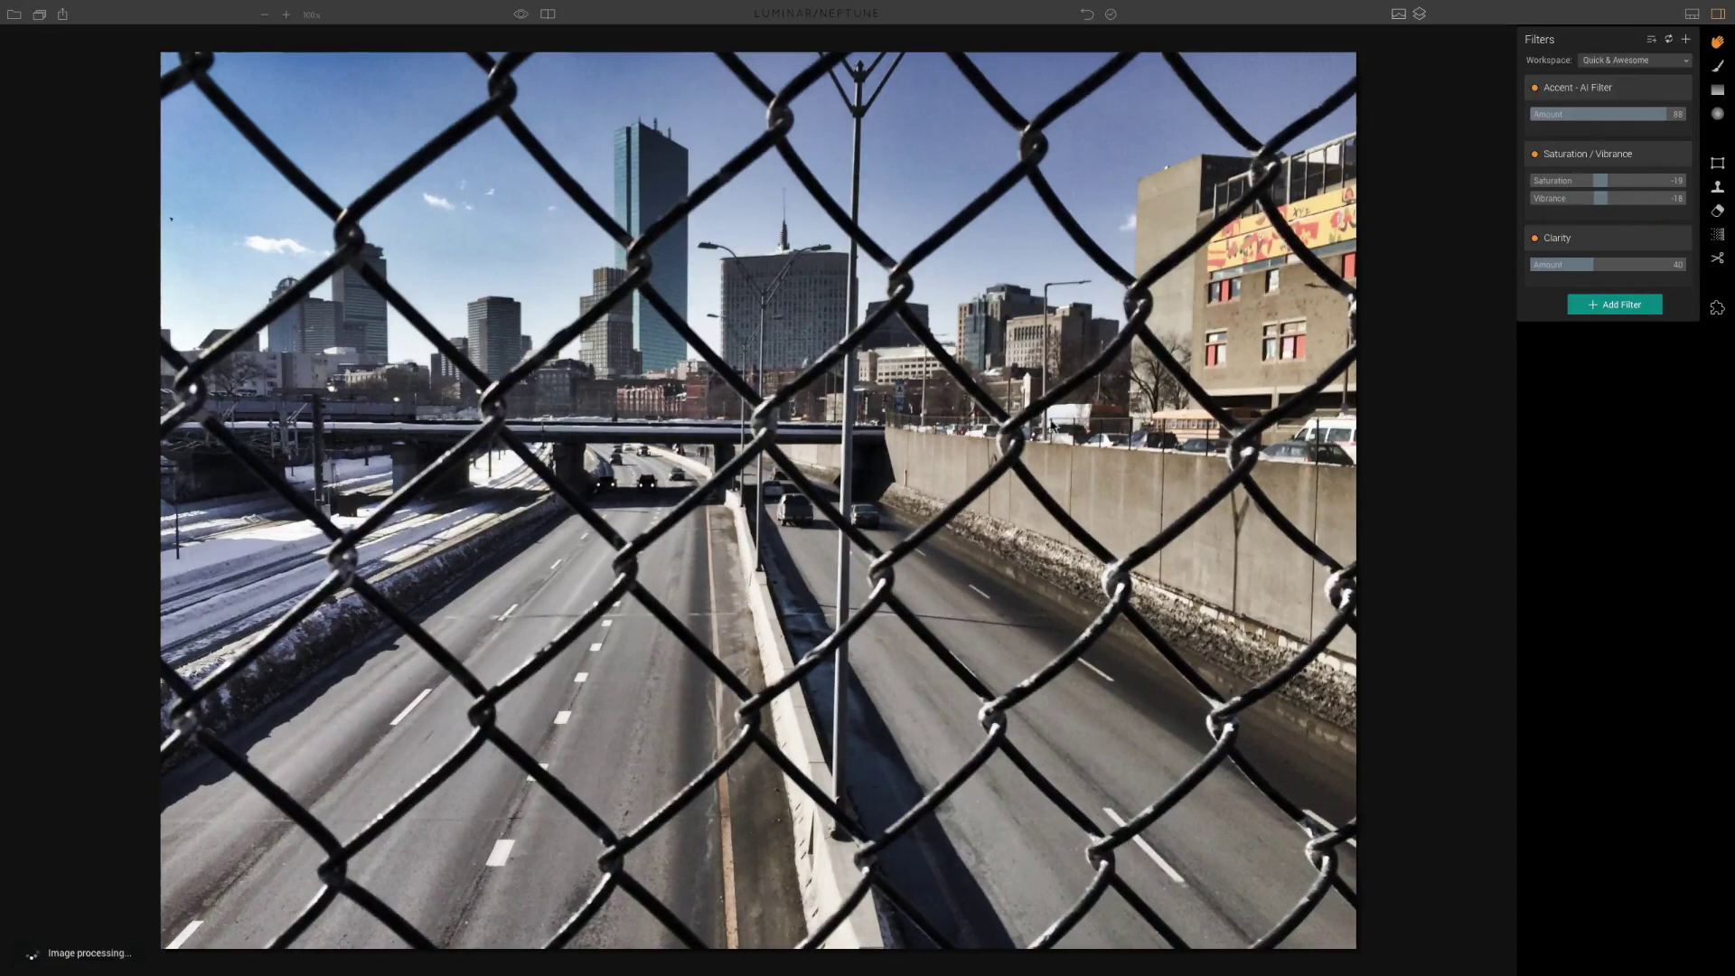
Compare the edited photo with the original, using both the full-image preview and the split before/after view
{"action": "left_click", "coordinate": [524, 14]}
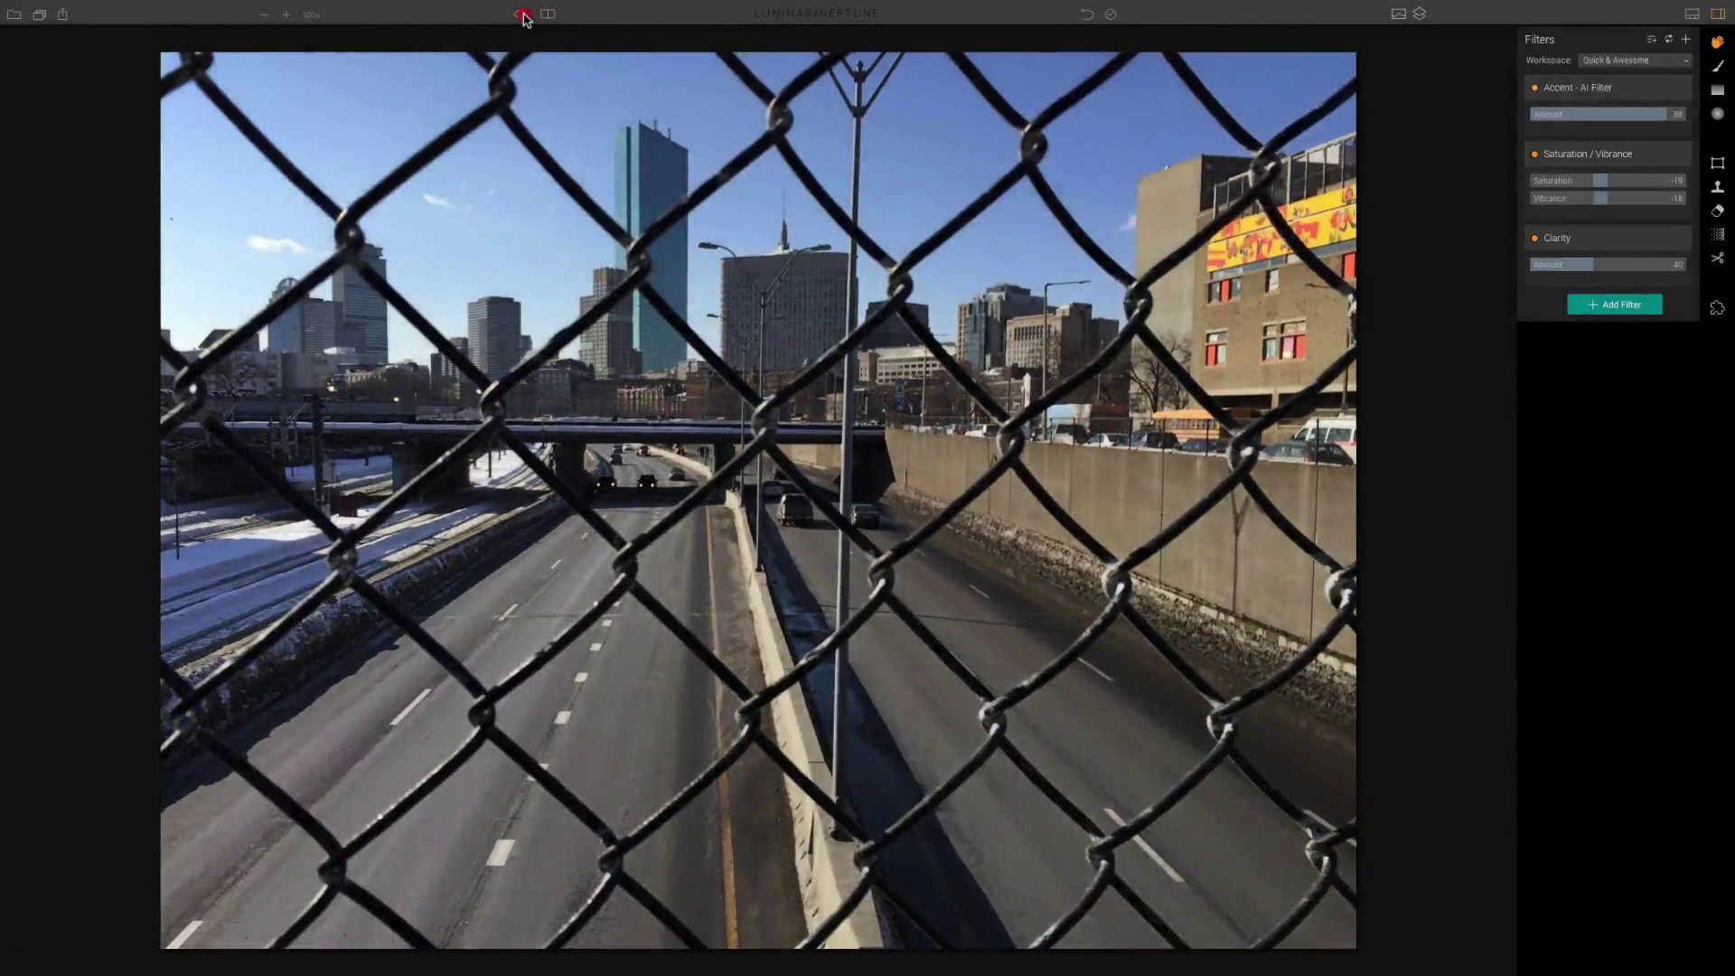
{"action": "left_click", "coordinate": [524, 14]}
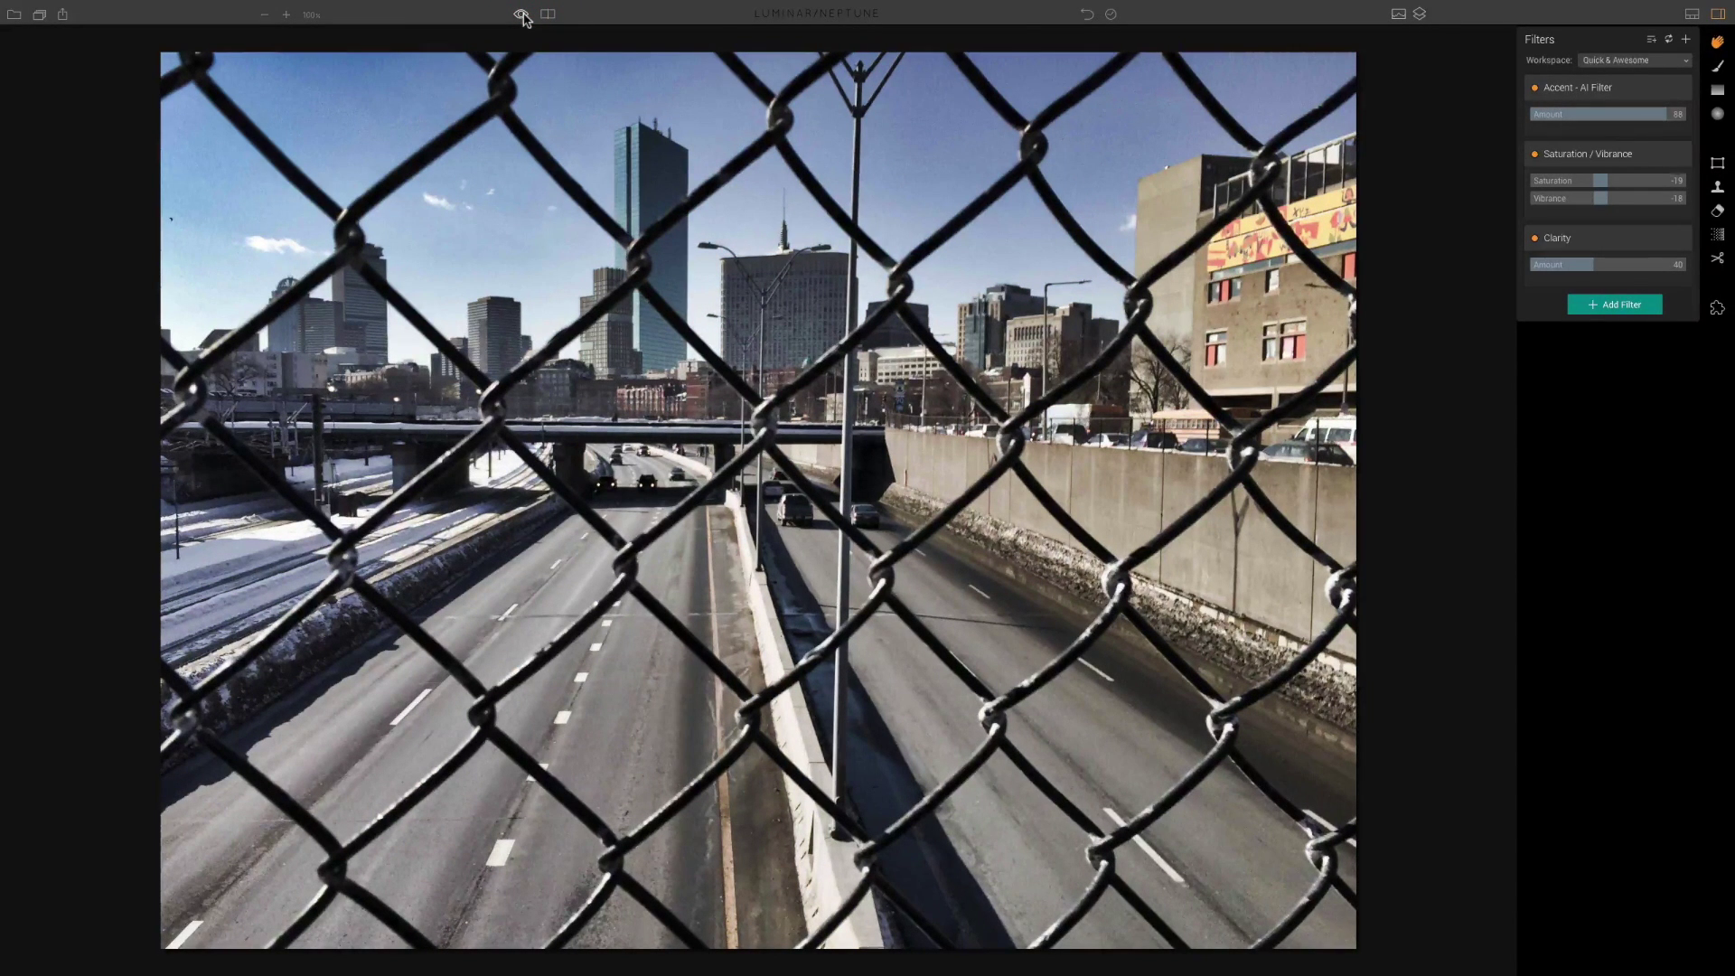
{"action": "left_click", "coordinate": [548, 14]}
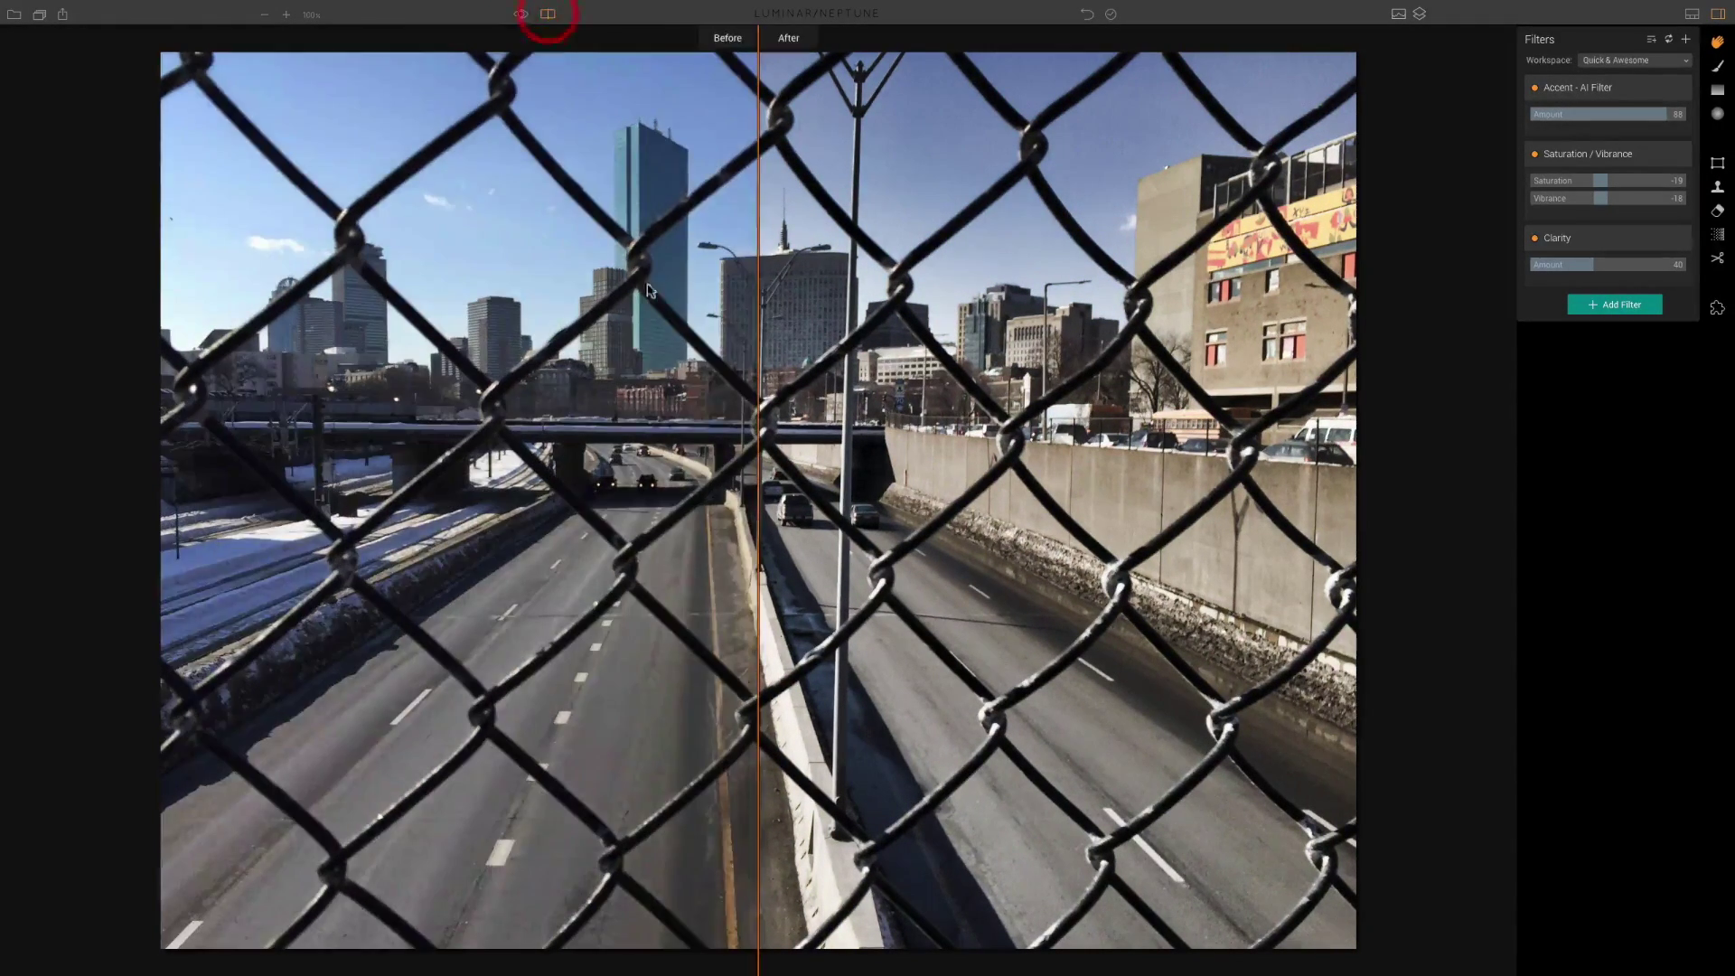
{"action": "mouse_move", "coordinate": [764, 338]}
{"action": "left_mouse_down"}
{"action": "mouse_move", "coordinate": [1514, 360]}
{"action": "mouse_move", "coordinate": [3, 325]}
{"action": "mouse_move", "coordinate": [793, 360]}
{"action": "mouse_move", "coordinate": [778, 360]}
{"action": "left_mouse_up"}
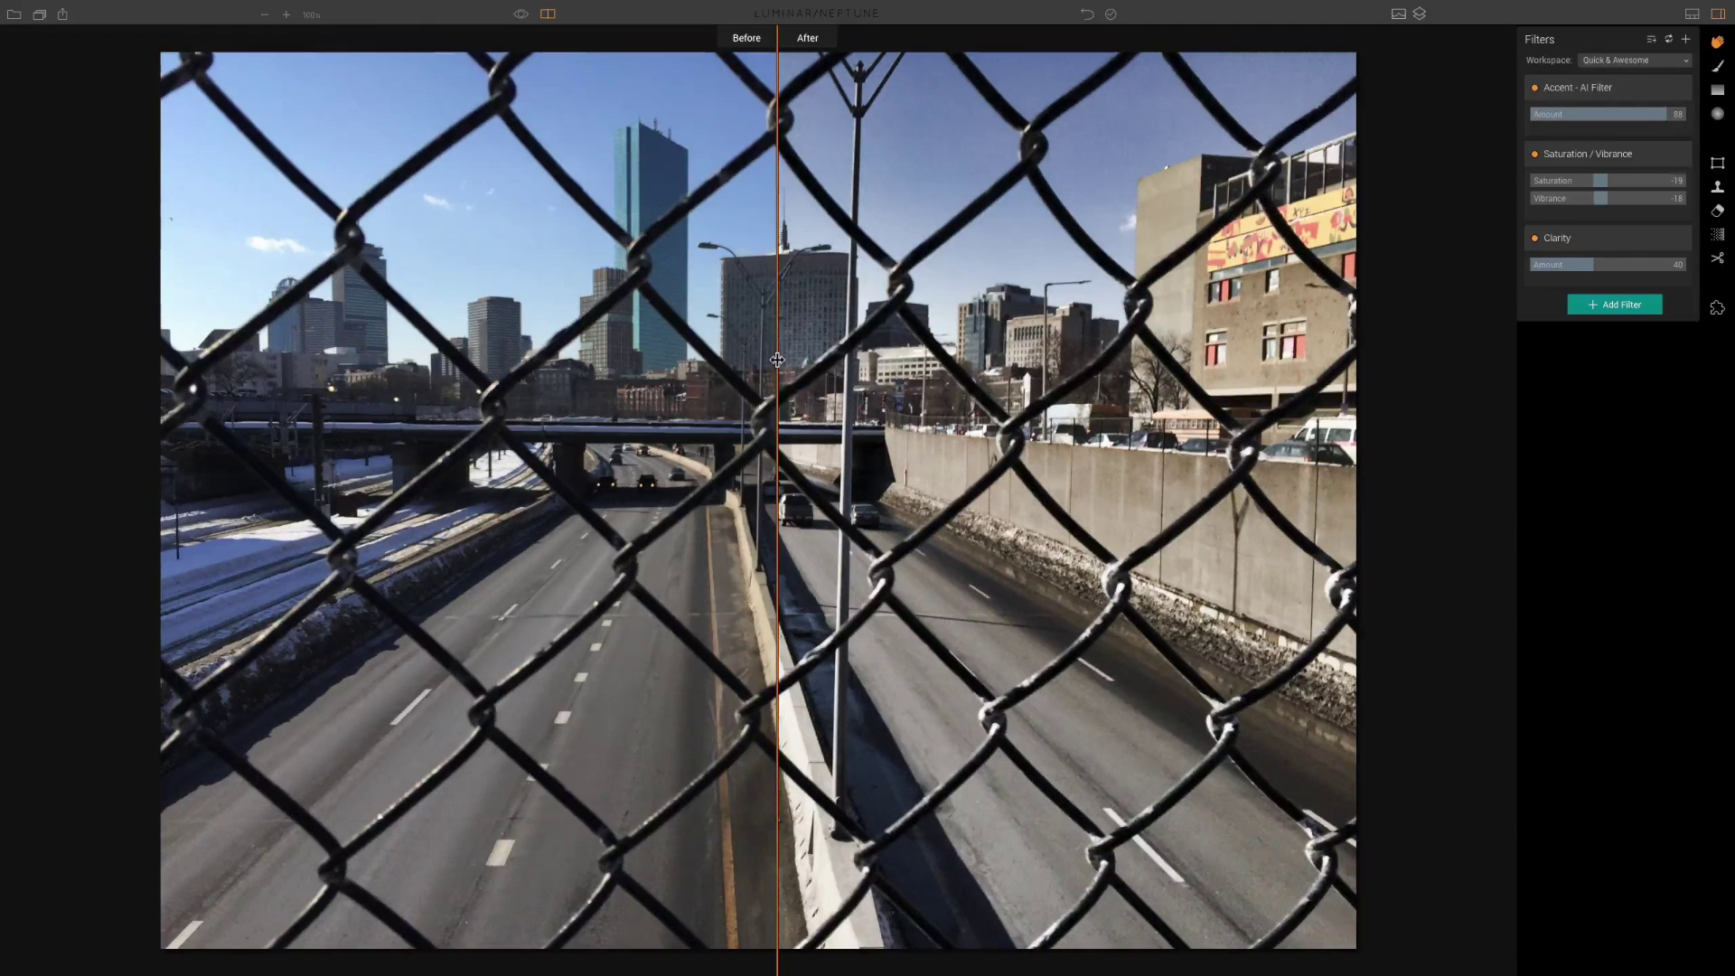
{"action": "left_click", "coordinate": [549, 14]}
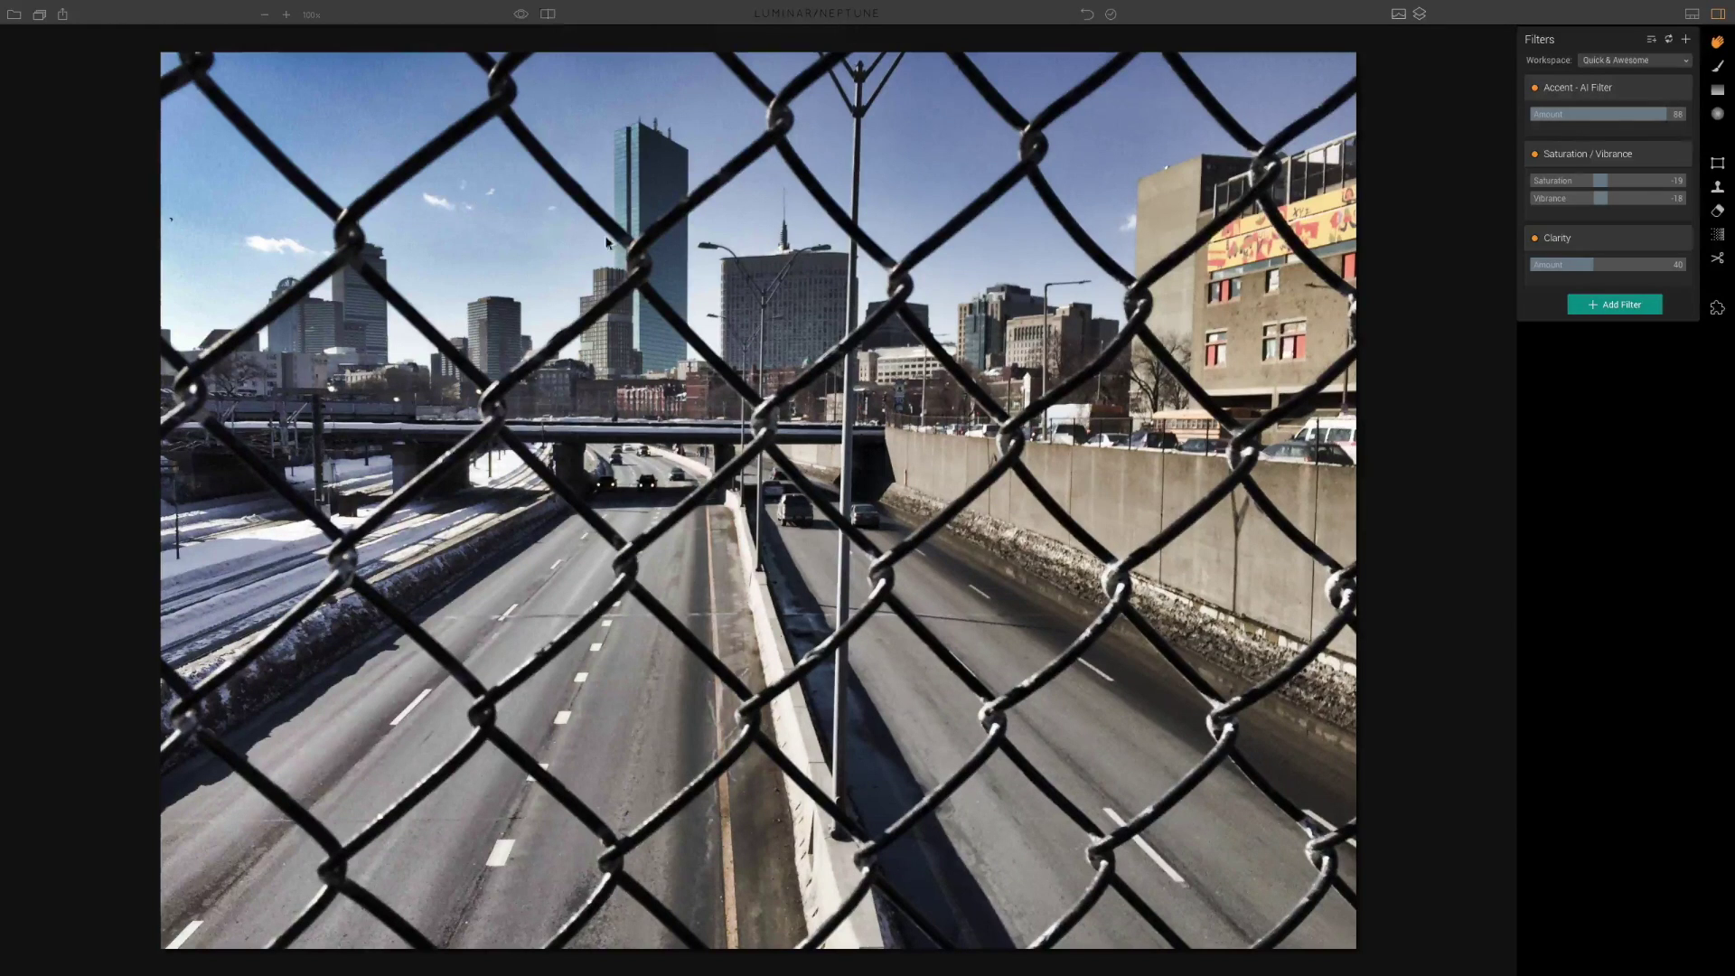
Try to clone over the fence wires in the sky and near the tall glass tower with Clone & Stamp
{"action": "left_click", "coordinate": [1719, 189]}
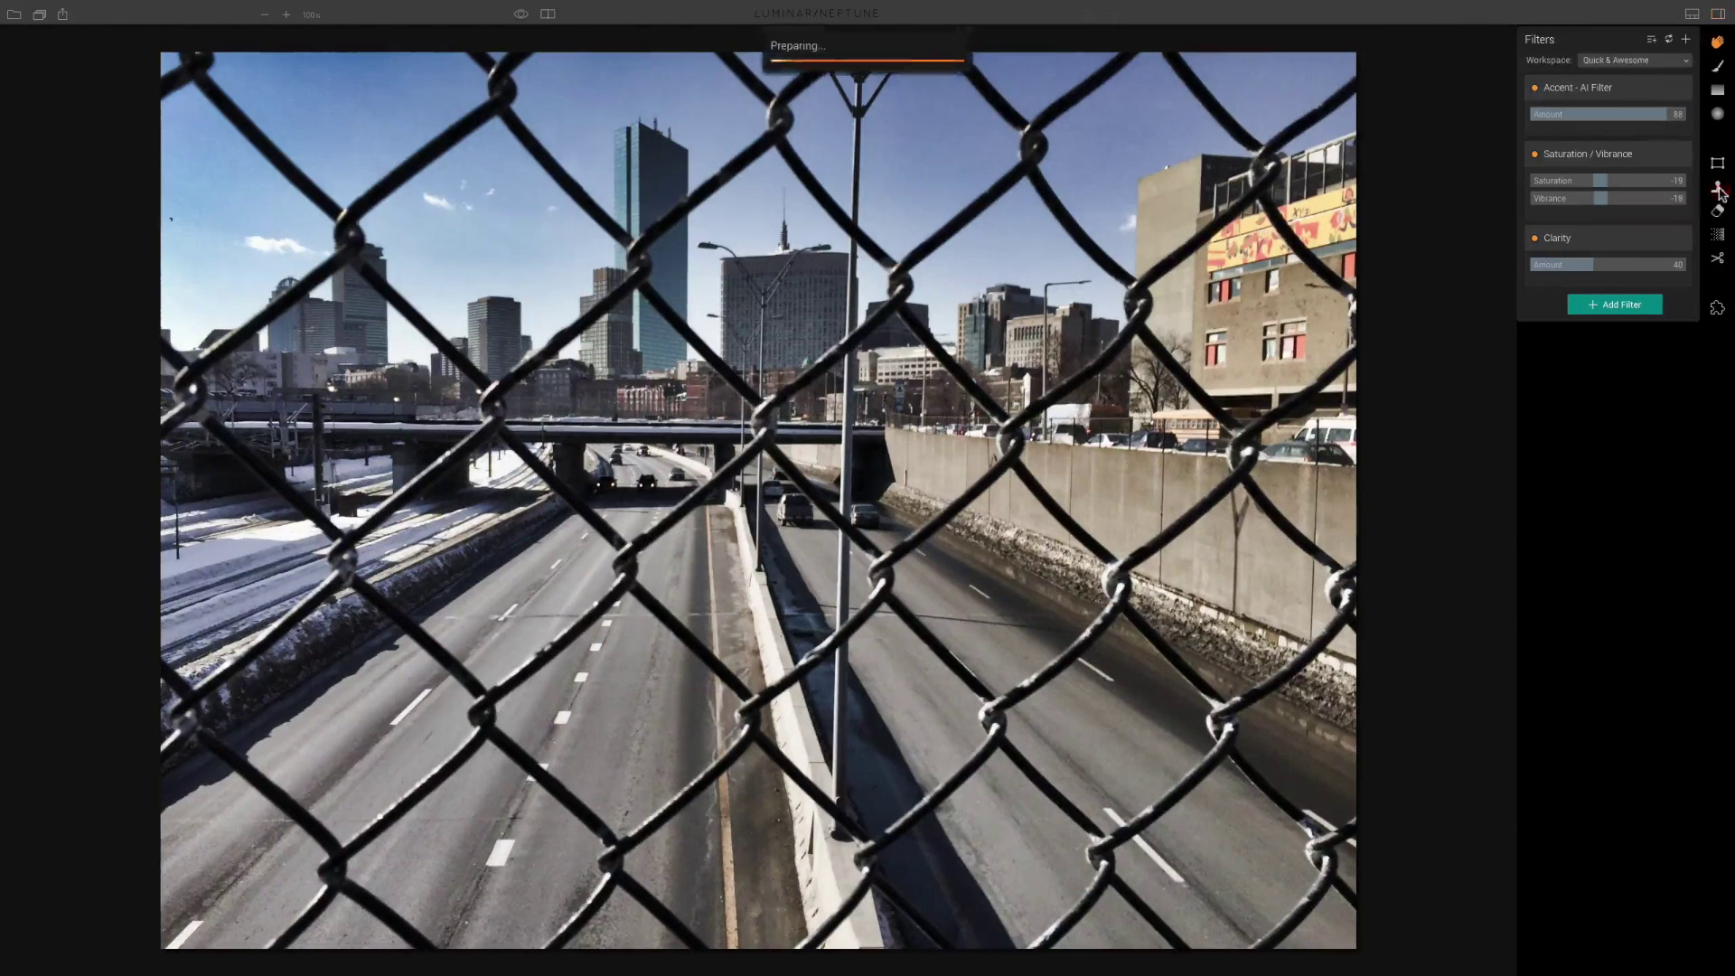
{"action": "left_click", "coordinate": [522, 151]}
{"action": "left_click", "coordinate": [534, 161]}
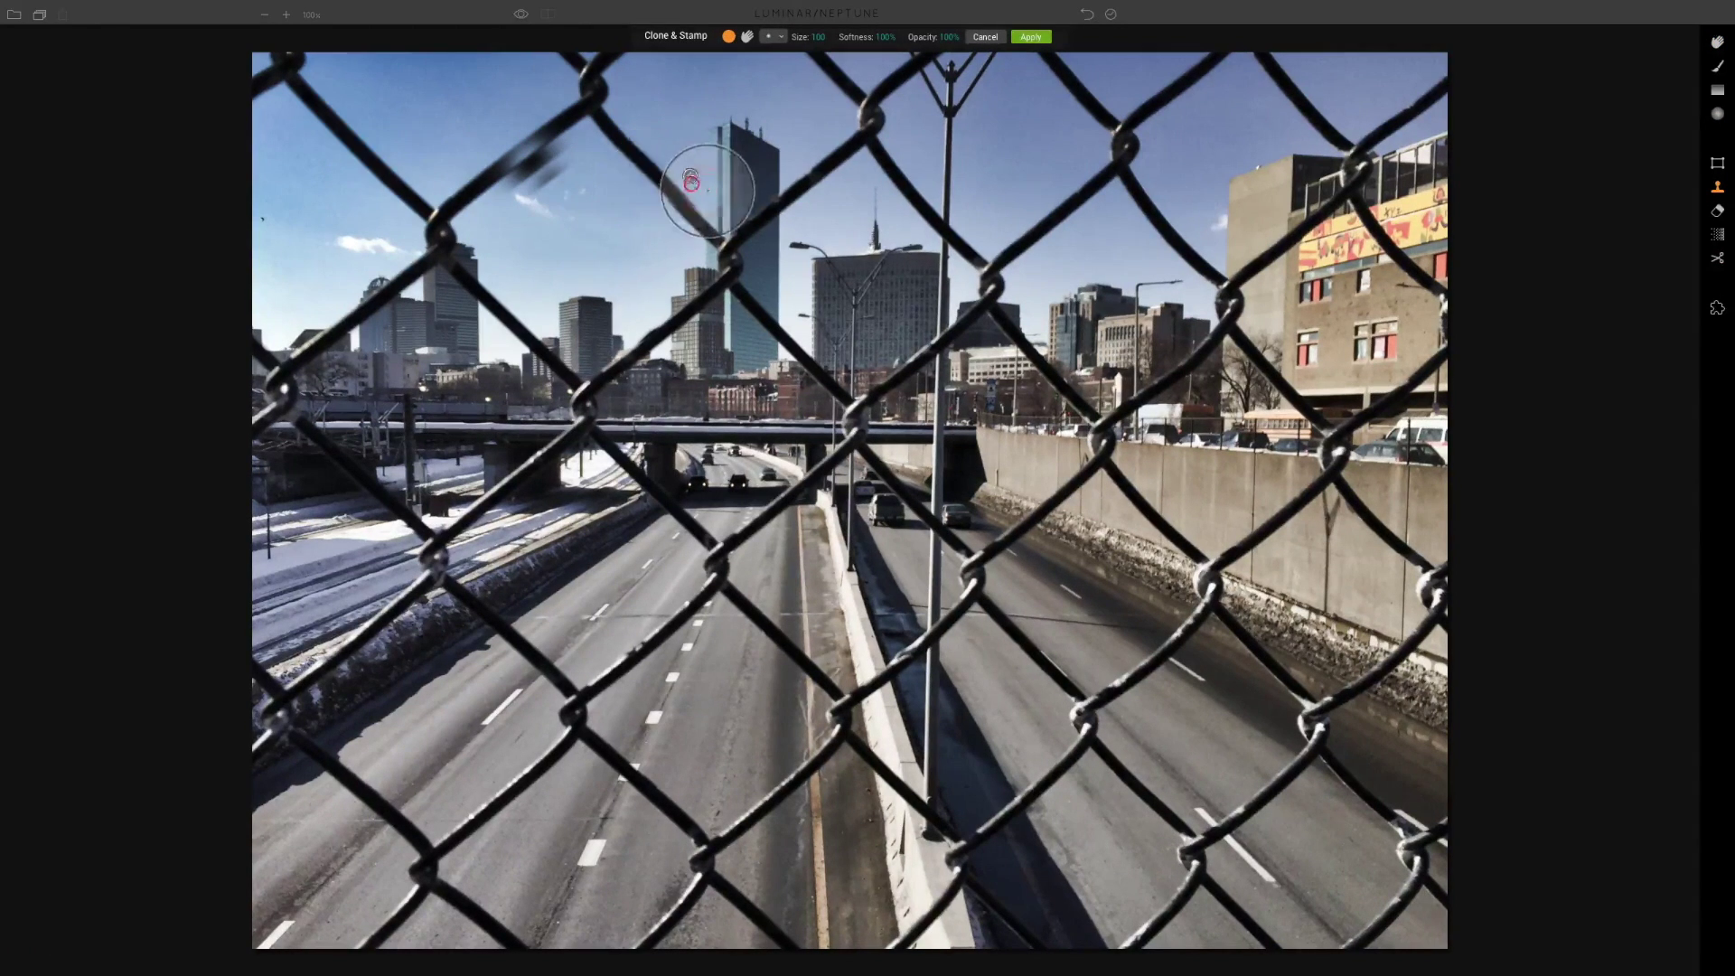
{"action": "left_click", "coordinate": [669, 197], "text": "alt"}
{"action": "left_click_drag", "start_coordinate": [800, 271], "coordinate": [777, 257]}
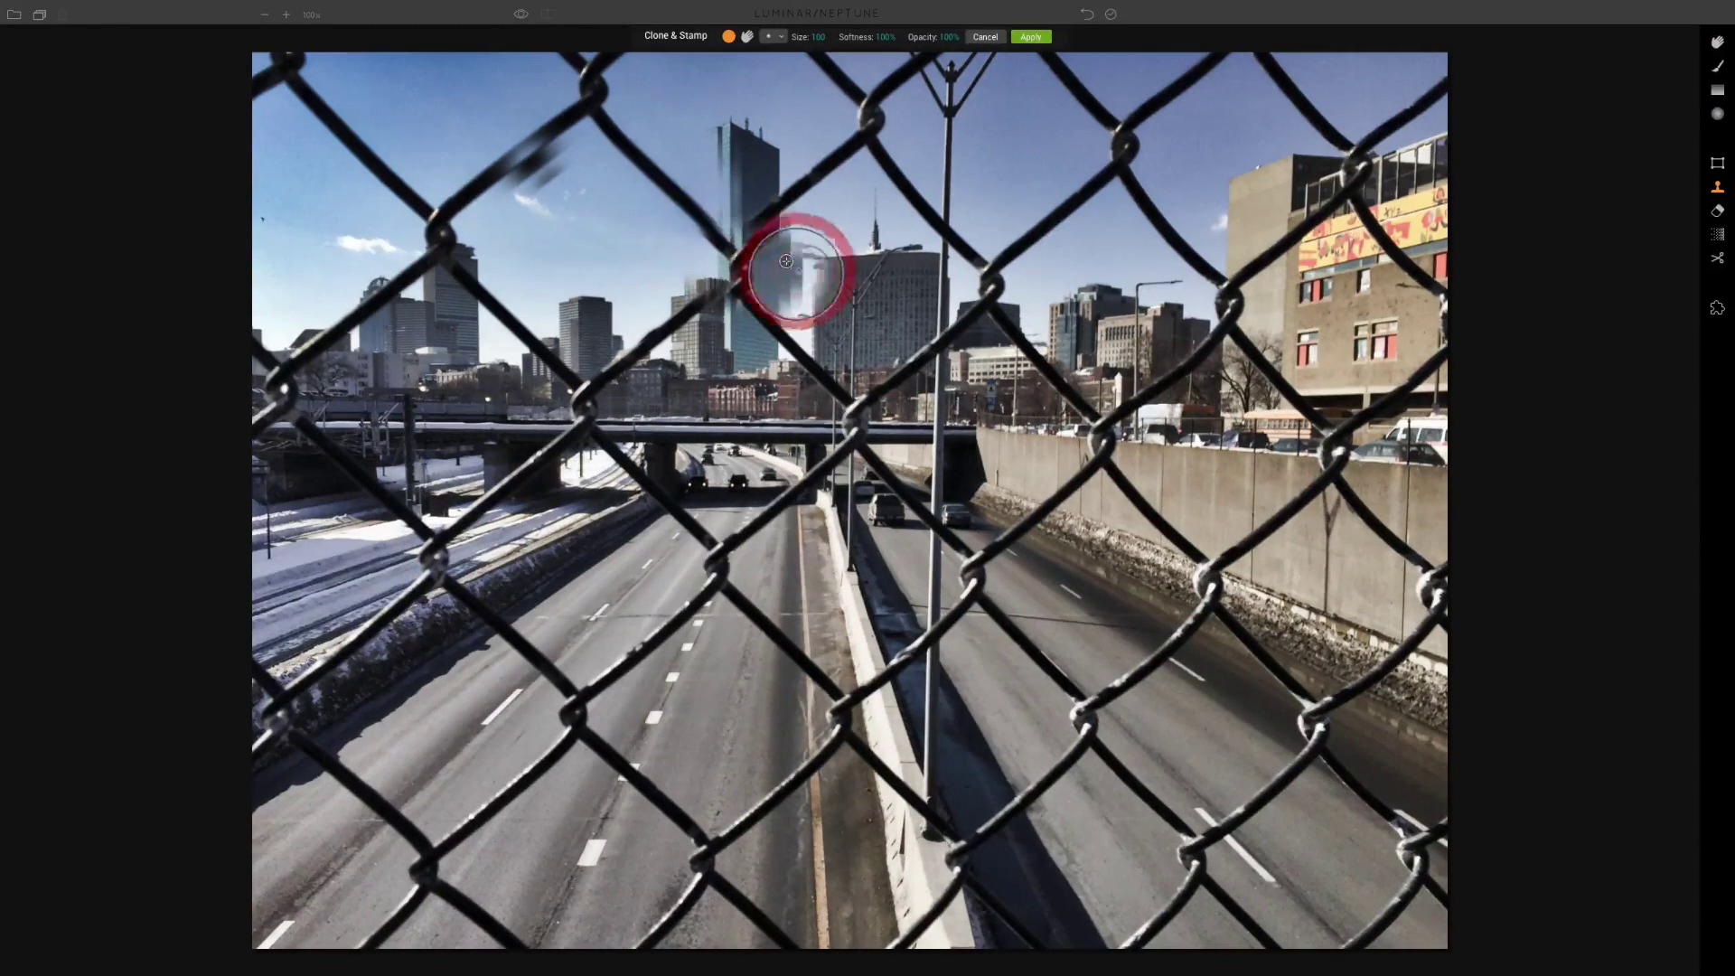
Revert the clone strokes to the "Clone and Stamp mode entered" history state and leave Clone & Stamp
{"action": "left_click", "coordinate": [1112, 16]}
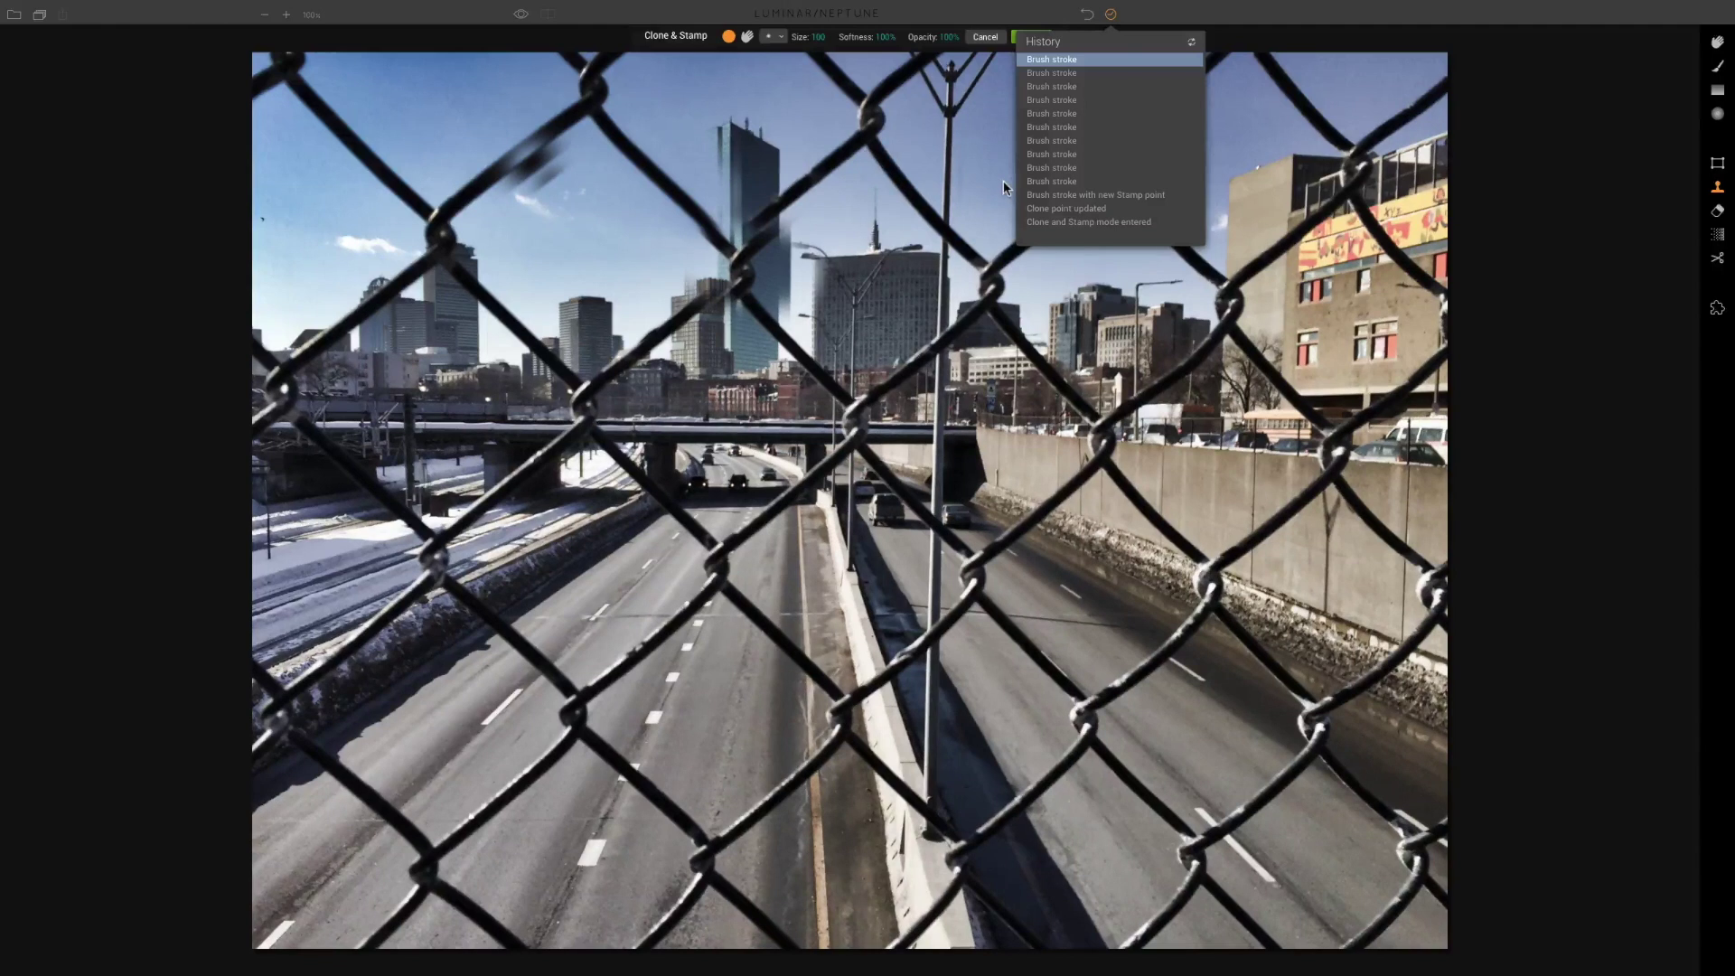
{"action": "left_click", "coordinate": [1110, 227]}
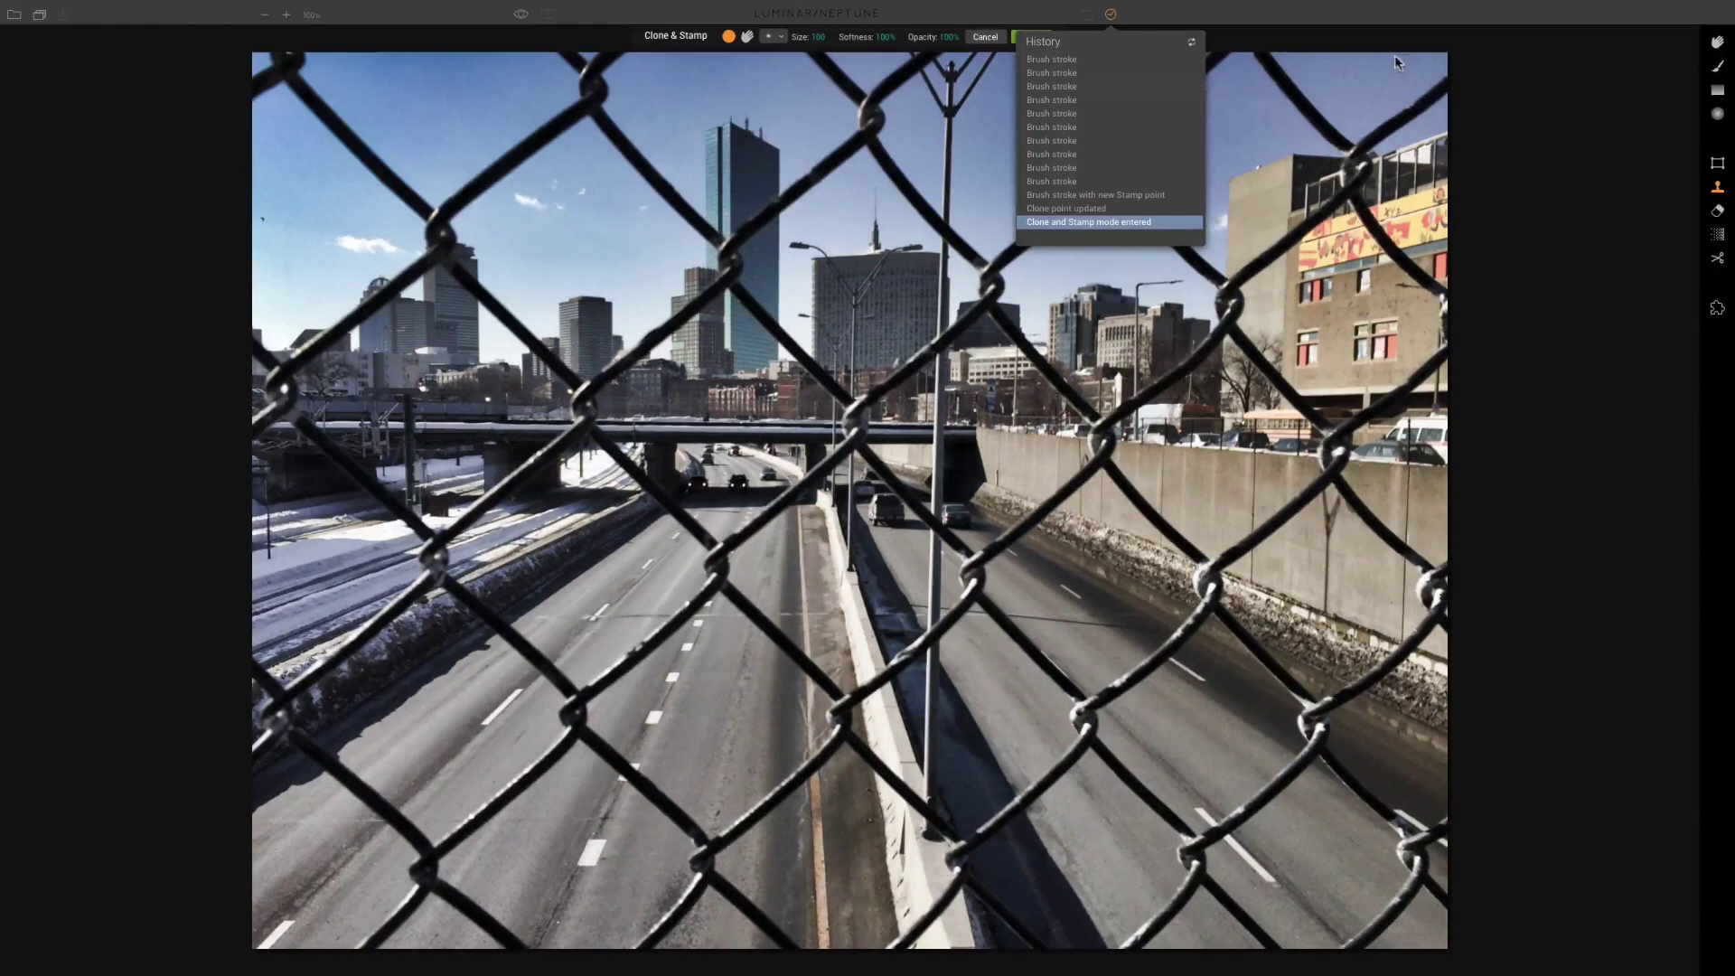
{"action": "left_click", "coordinate": [1031, 37]}
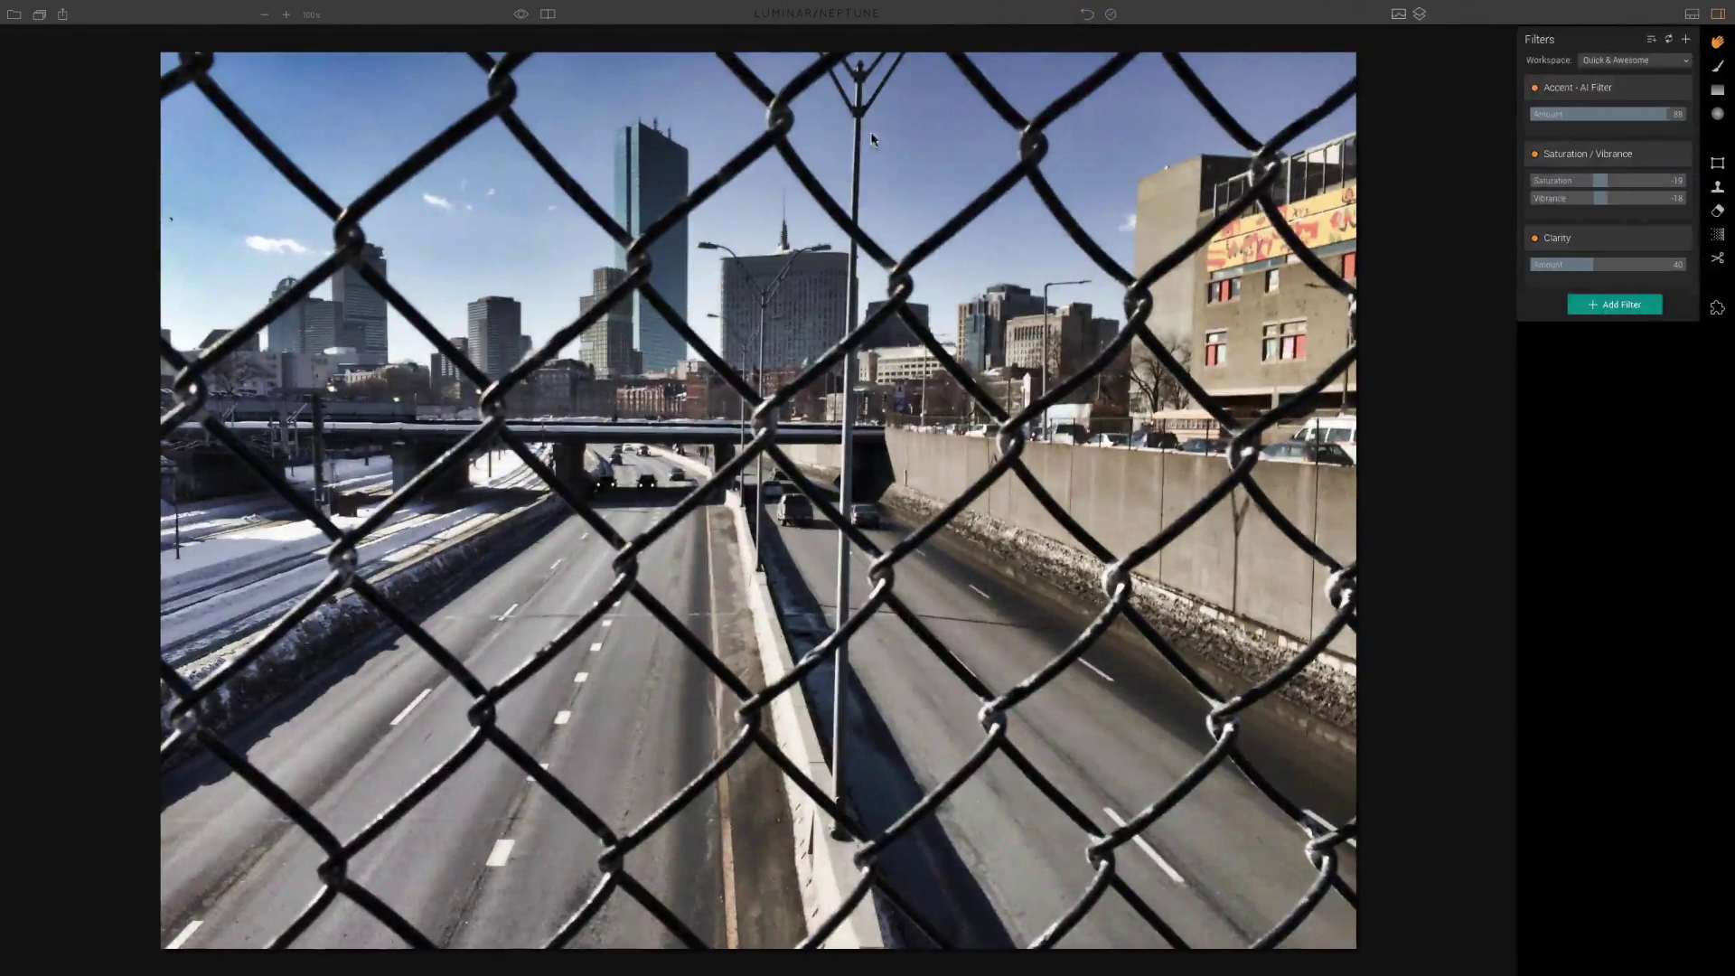
Examine the filter edit history and the Crop tool's options without cropping the photo
{"action": "left_click", "coordinate": [1113, 15]}
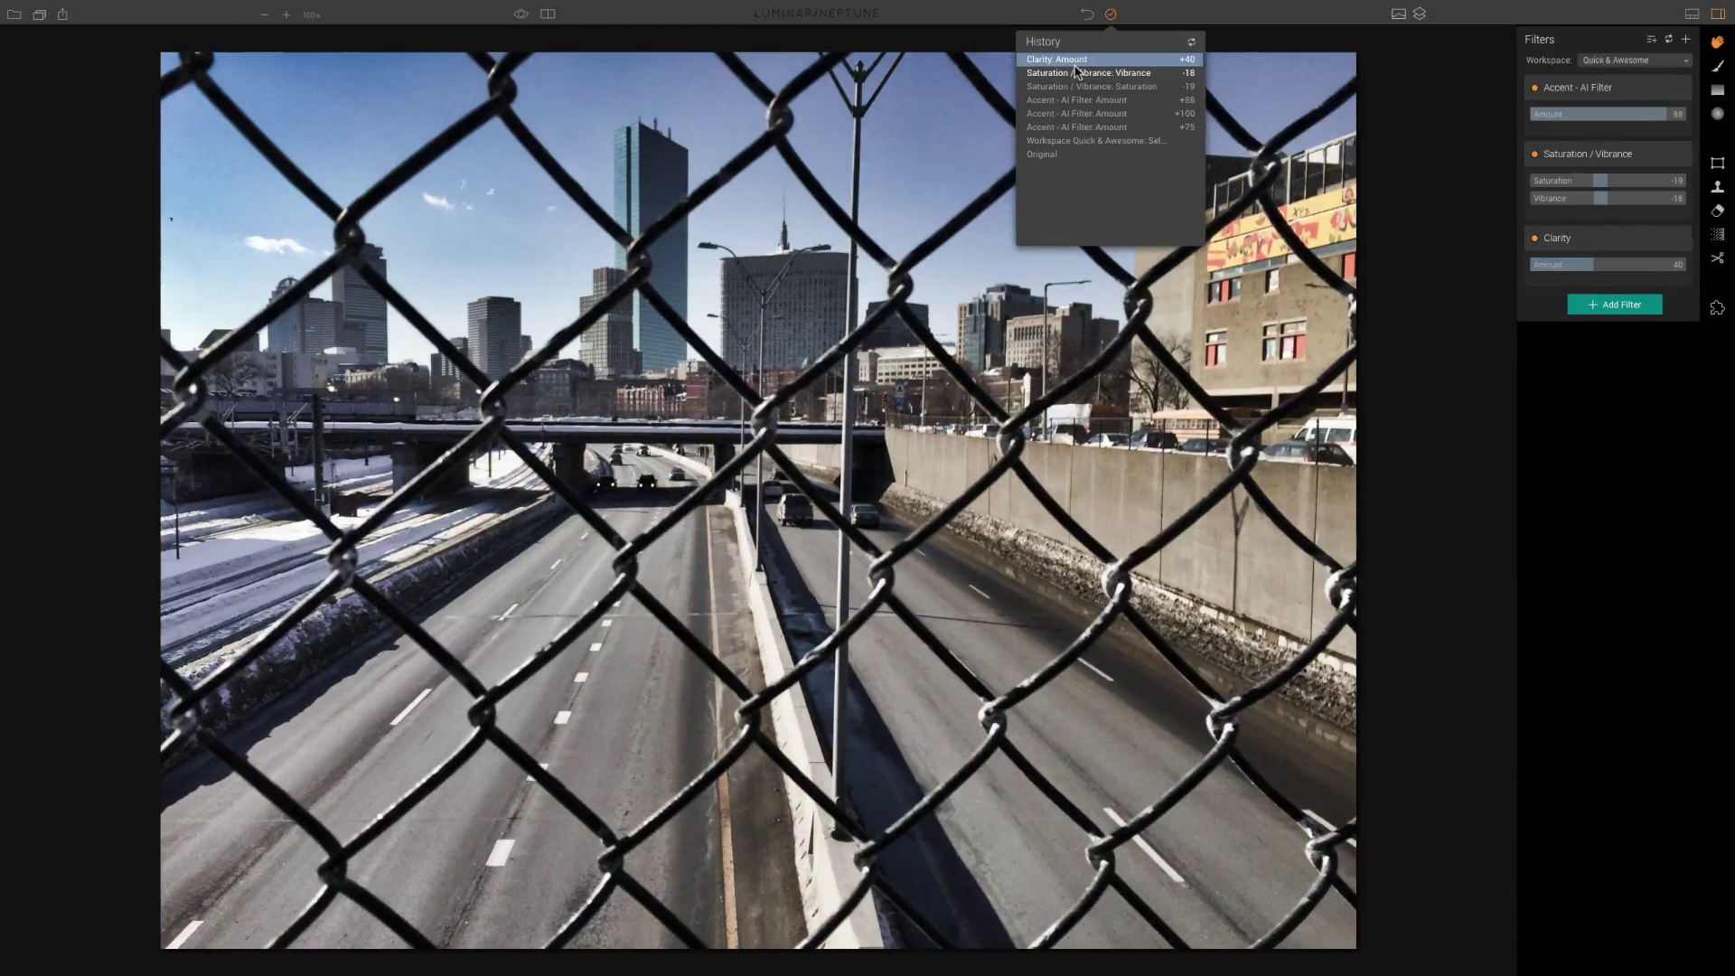
{"action": "left_click", "coordinate": [1311, 18]}
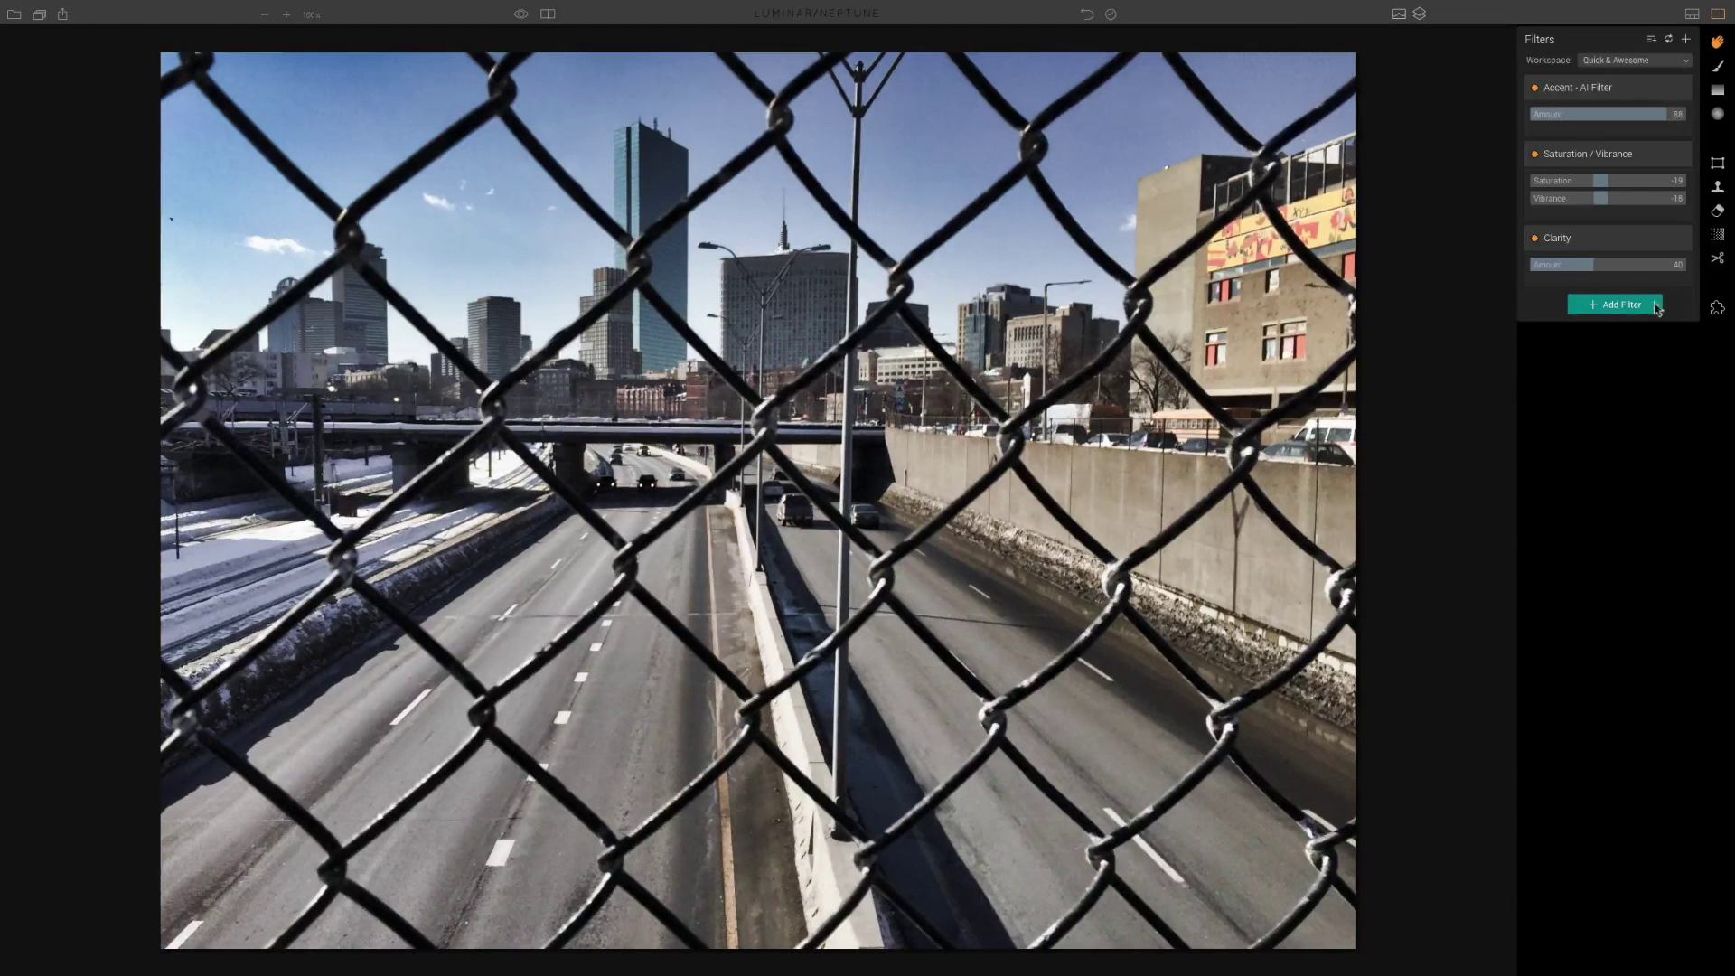
{"action": "left_click", "coordinate": [1719, 260]}
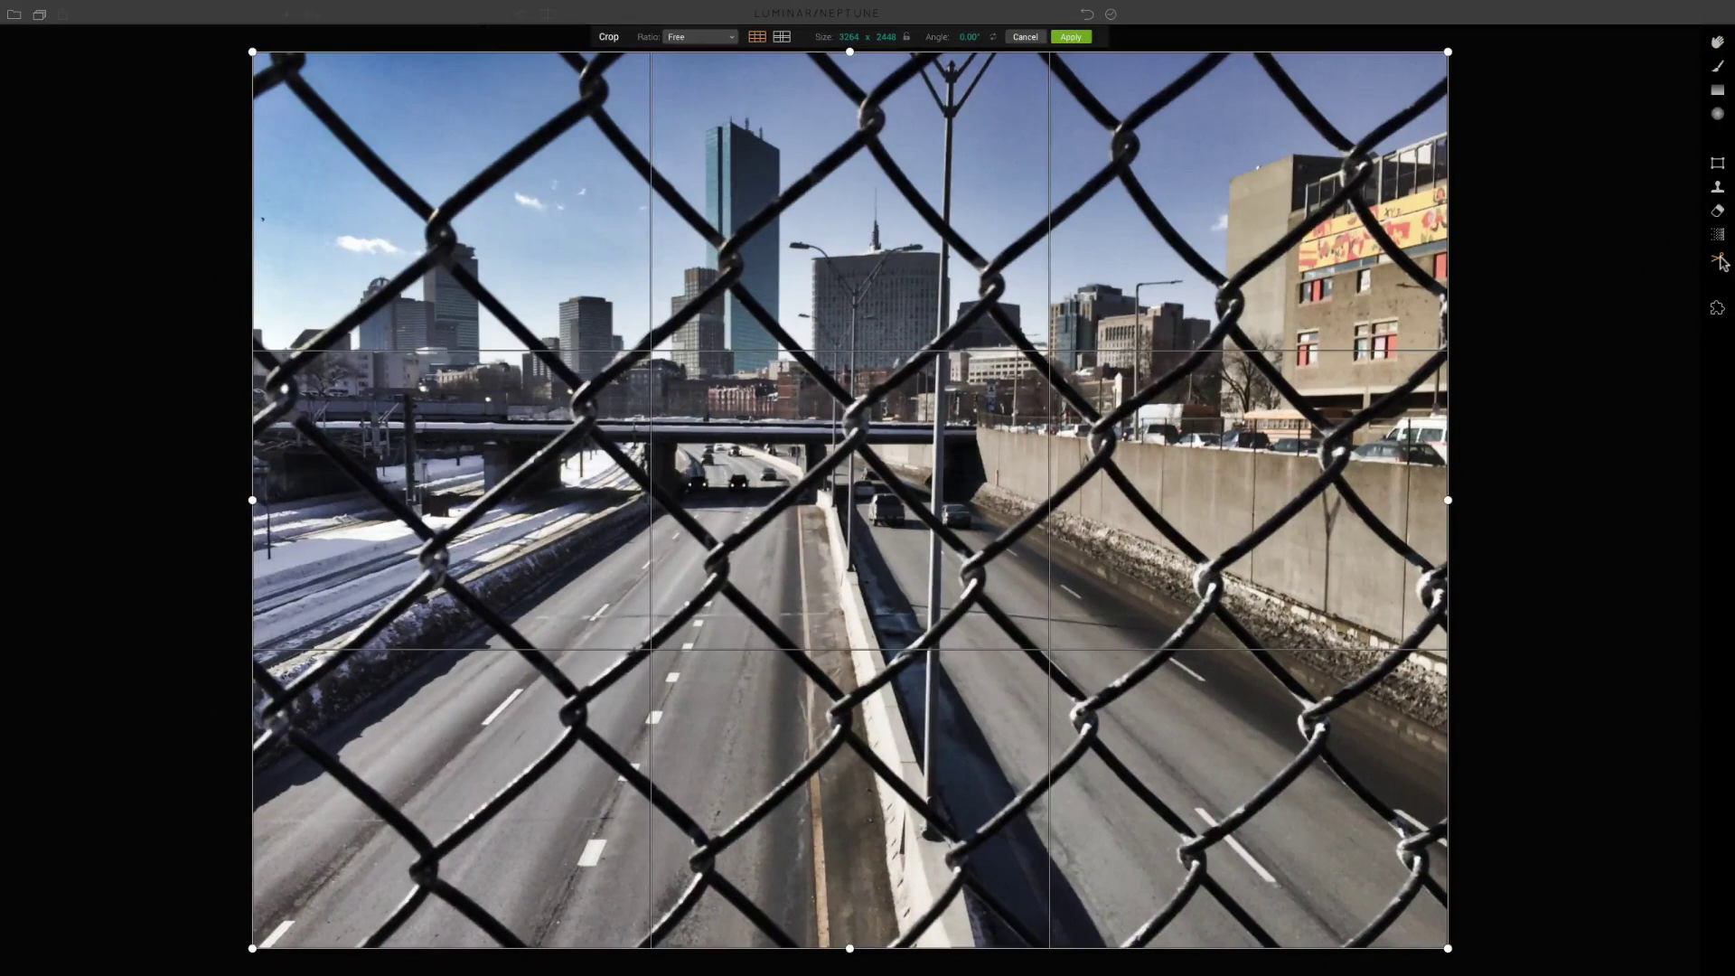
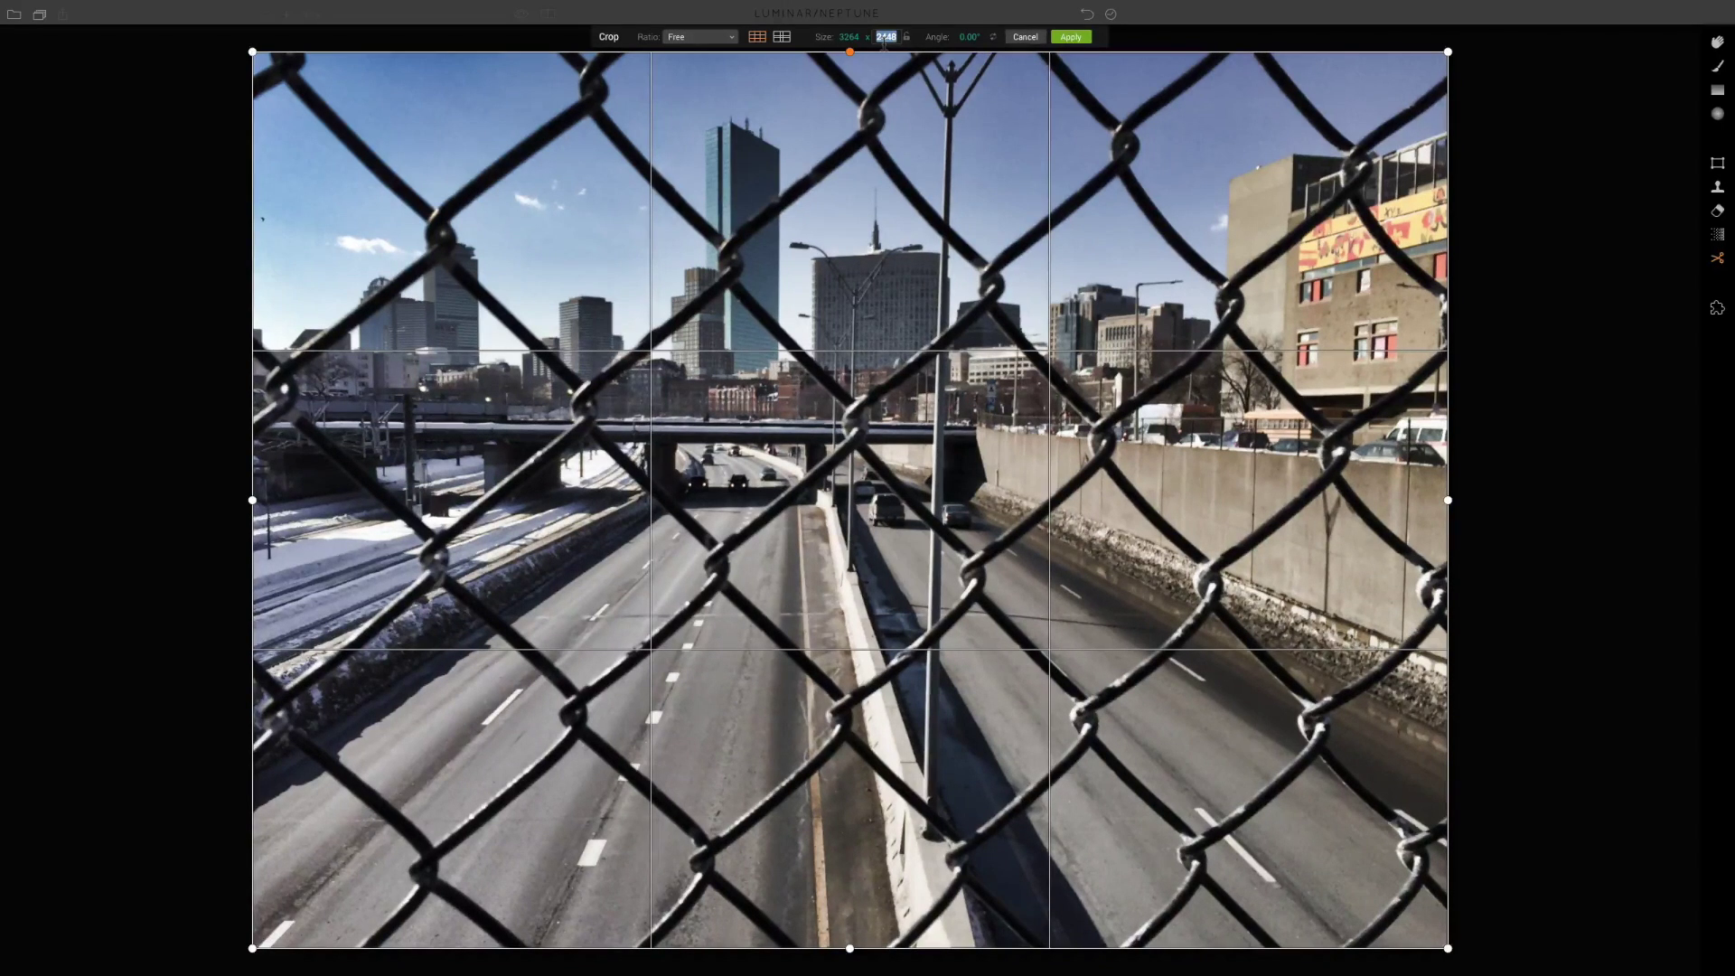
{"action": "left_click", "coordinate": [1028, 39]}
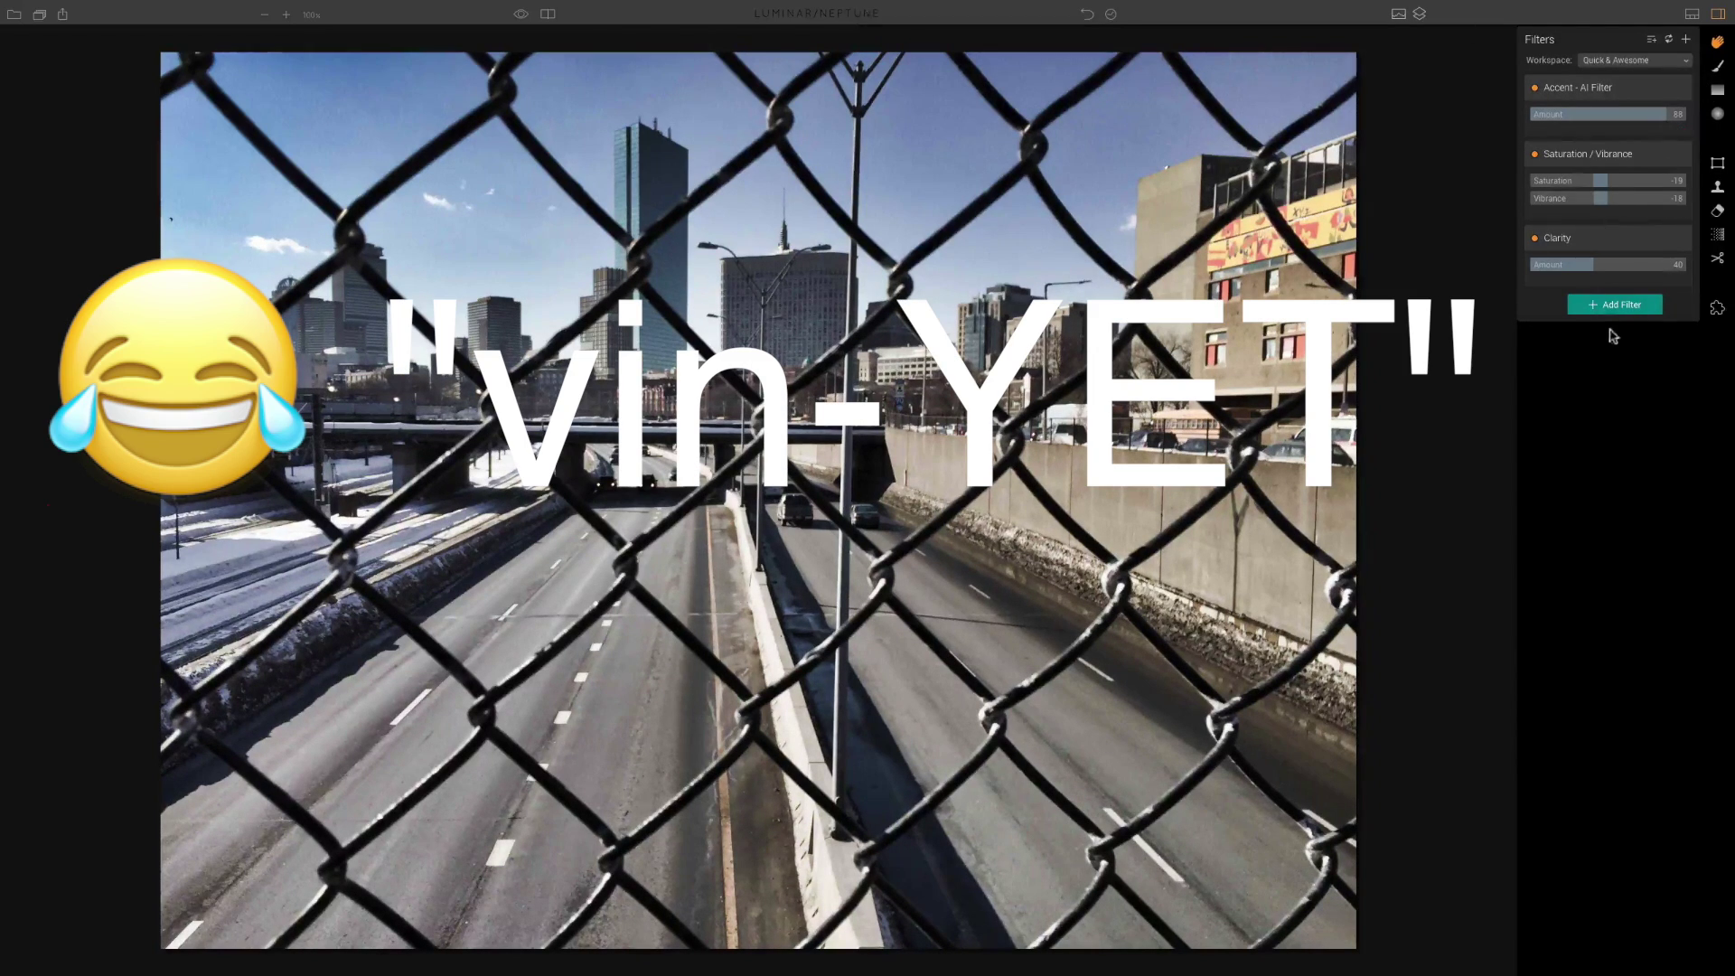
Add a Vignette filter and check its mode options, keeping Post-crop
{"action": "left_click", "coordinate": [1631, 306]}
{"action": "scroll", "coordinate": [1392, 379], "scroll_direction": "down", "scroll_amount": 5}
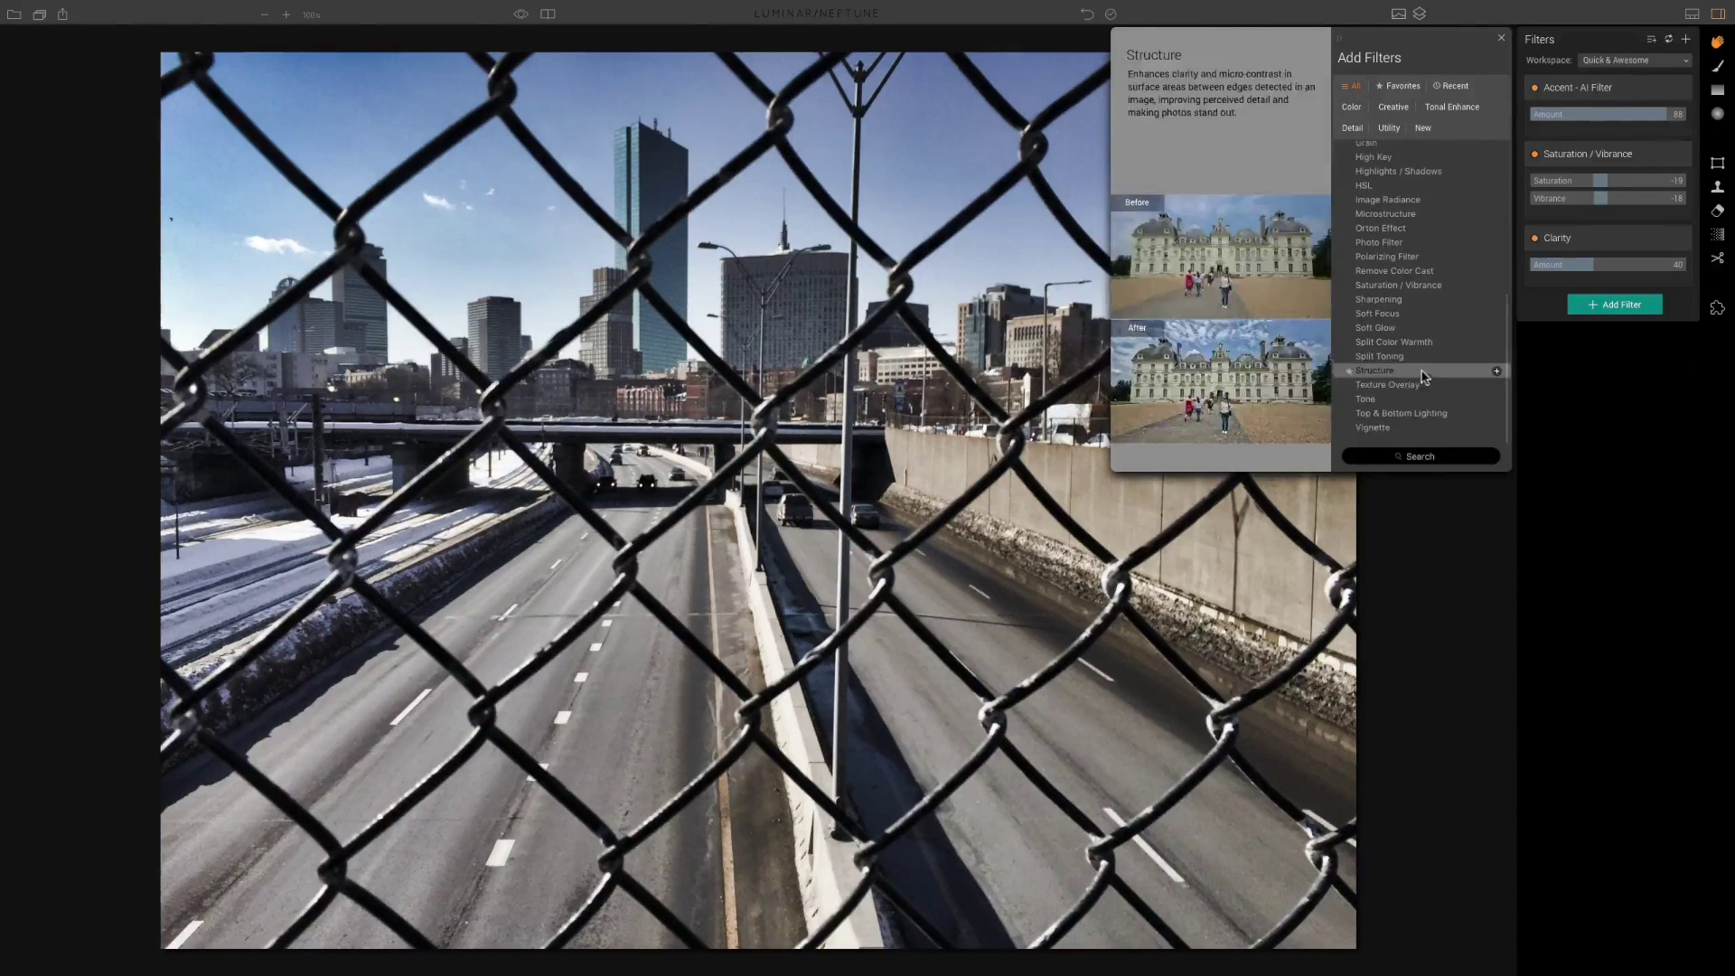
{"action": "left_click", "coordinate": [1371, 440]}
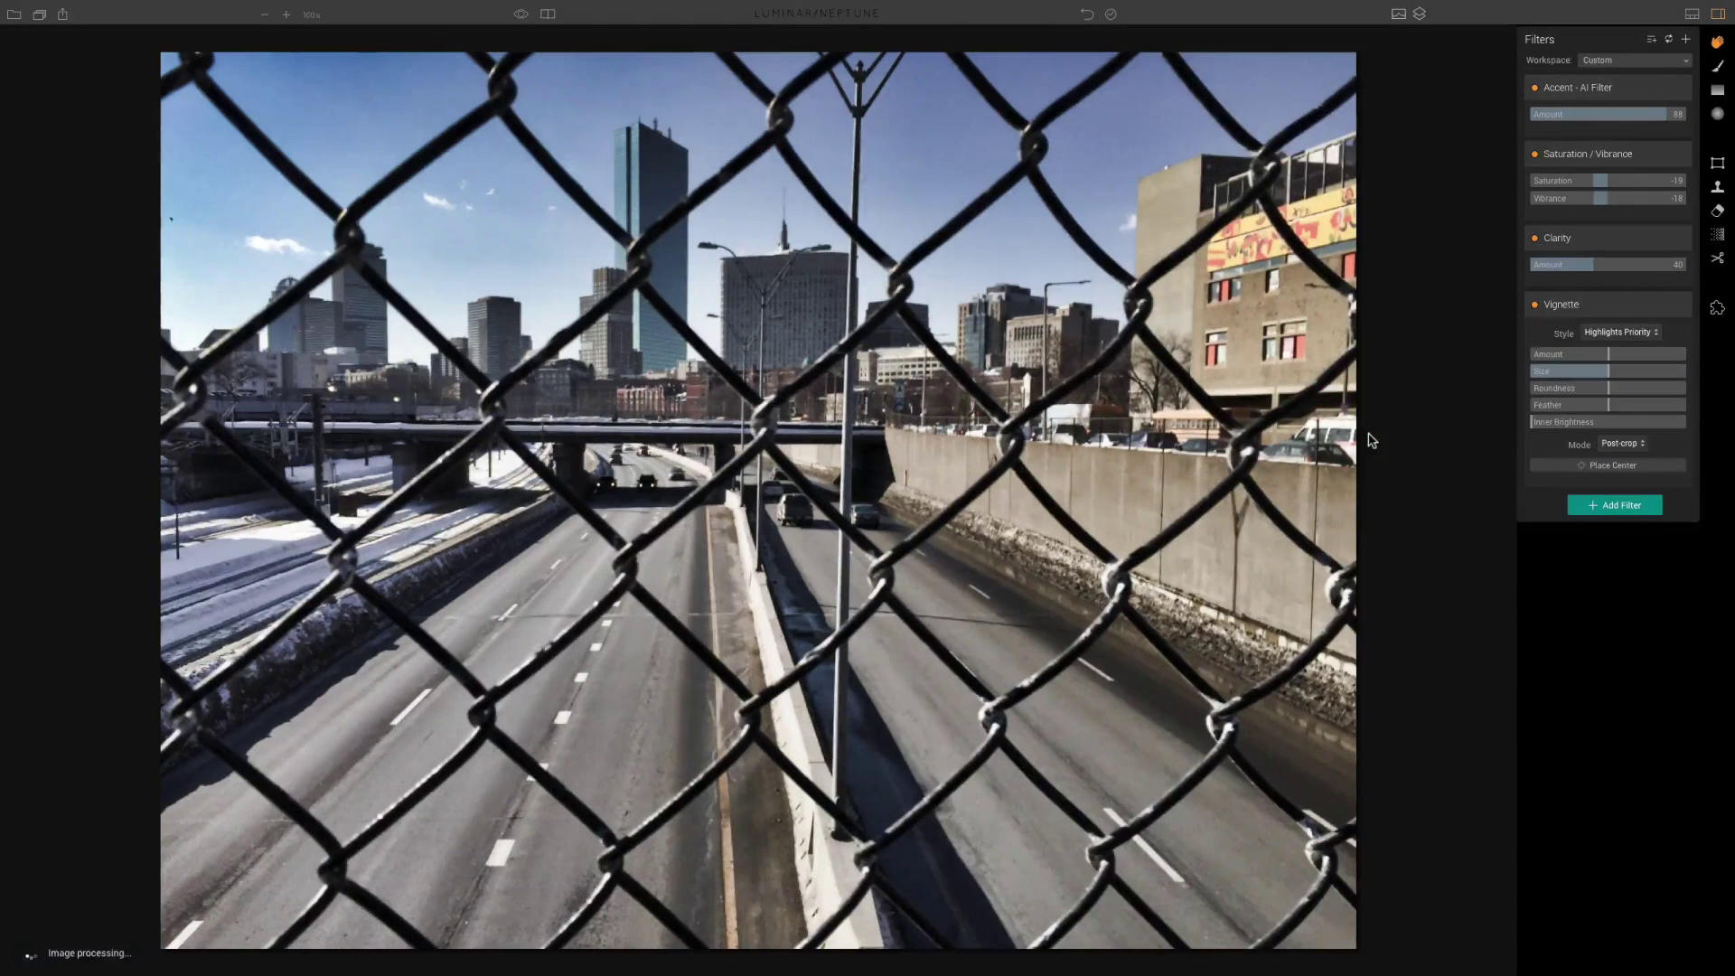
{"action": "left_click", "coordinate": [1636, 447]}
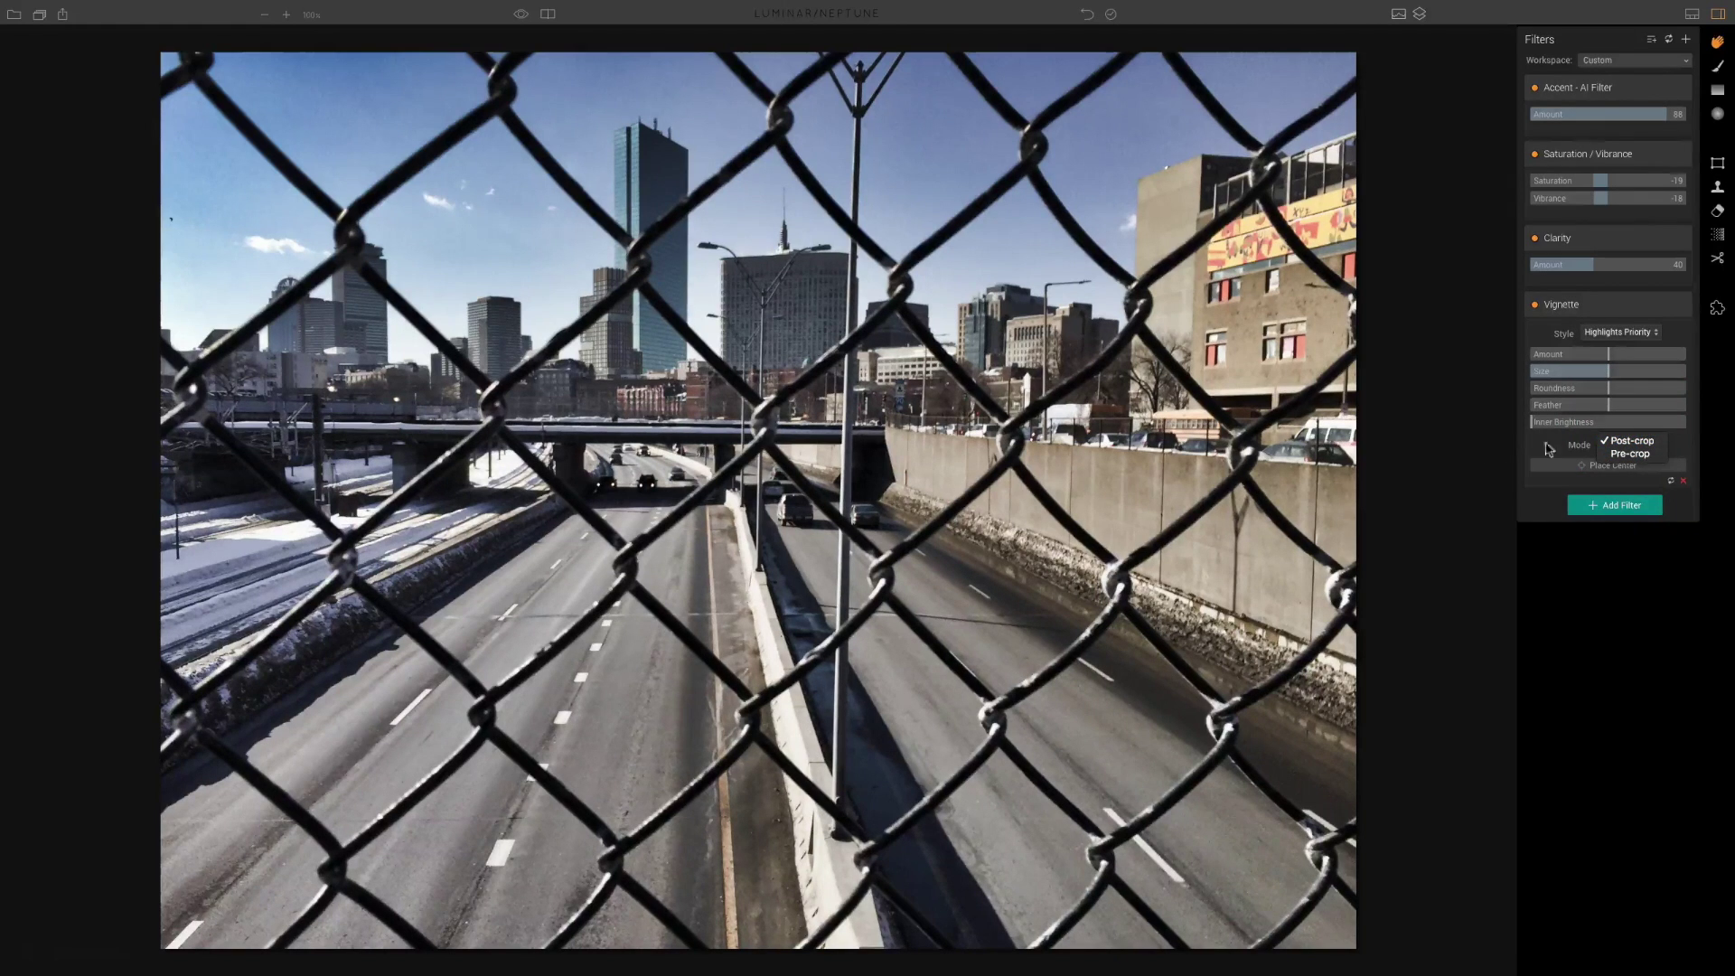
{"action": "left_click", "coordinate": [1574, 443]}
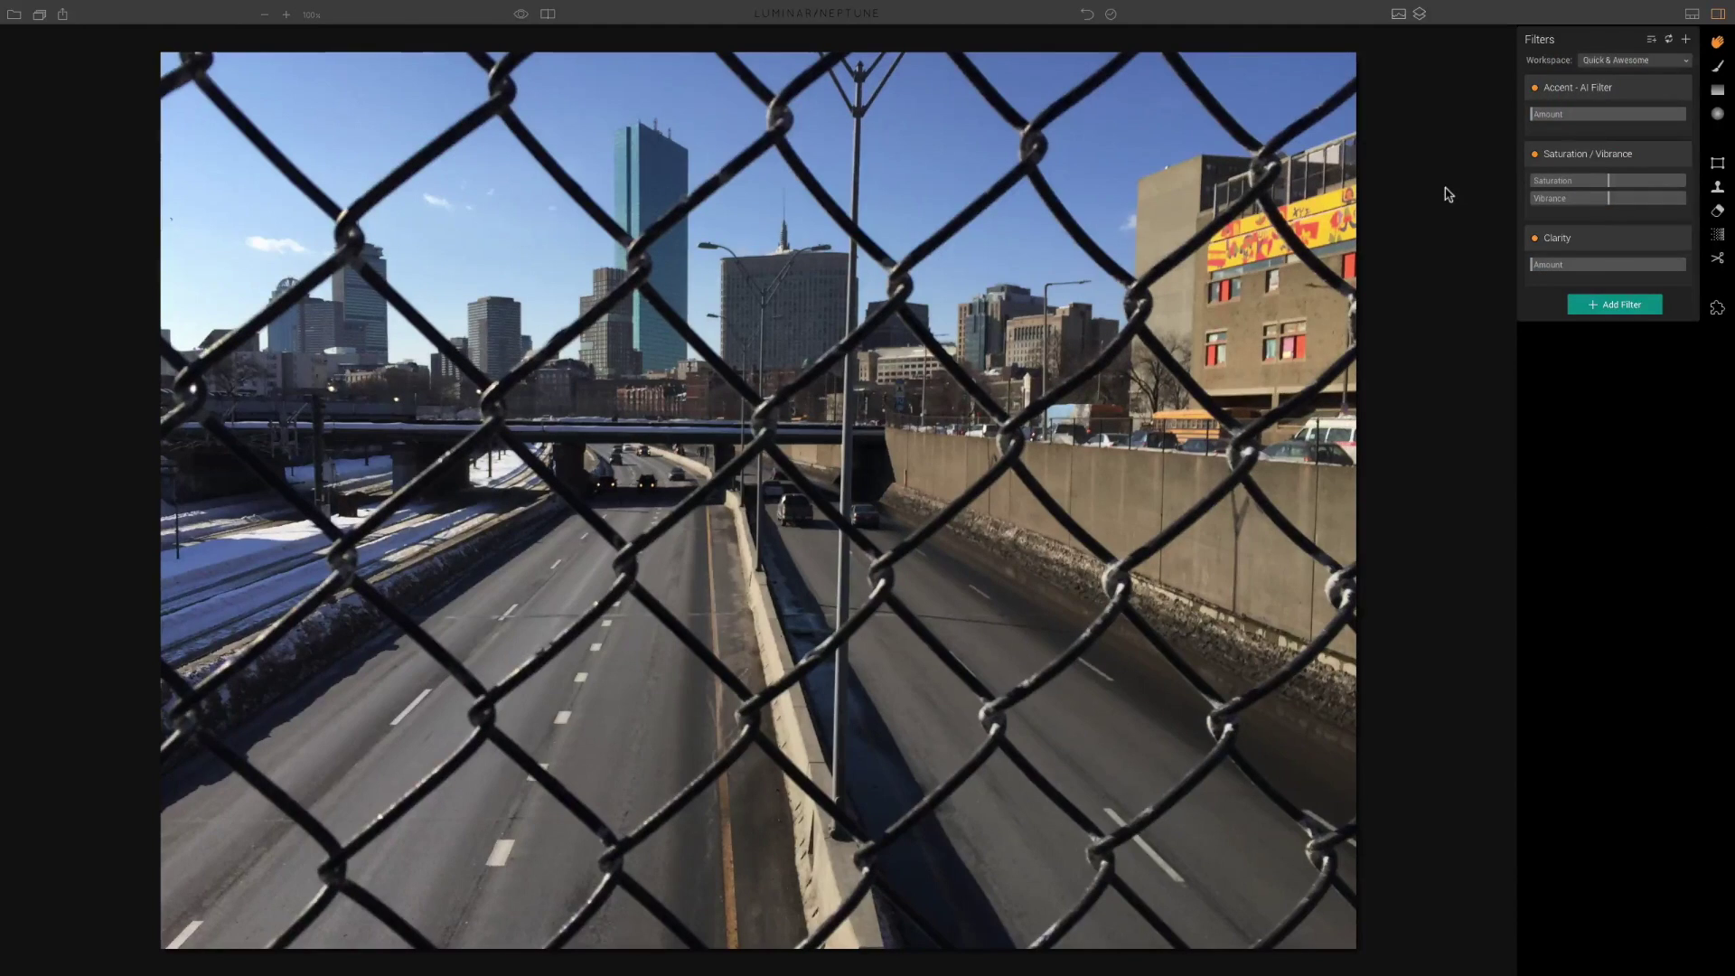
Look through the available filter workspaces and choose Quick & Awesome
{"action": "left_click", "coordinate": [1614, 61]}
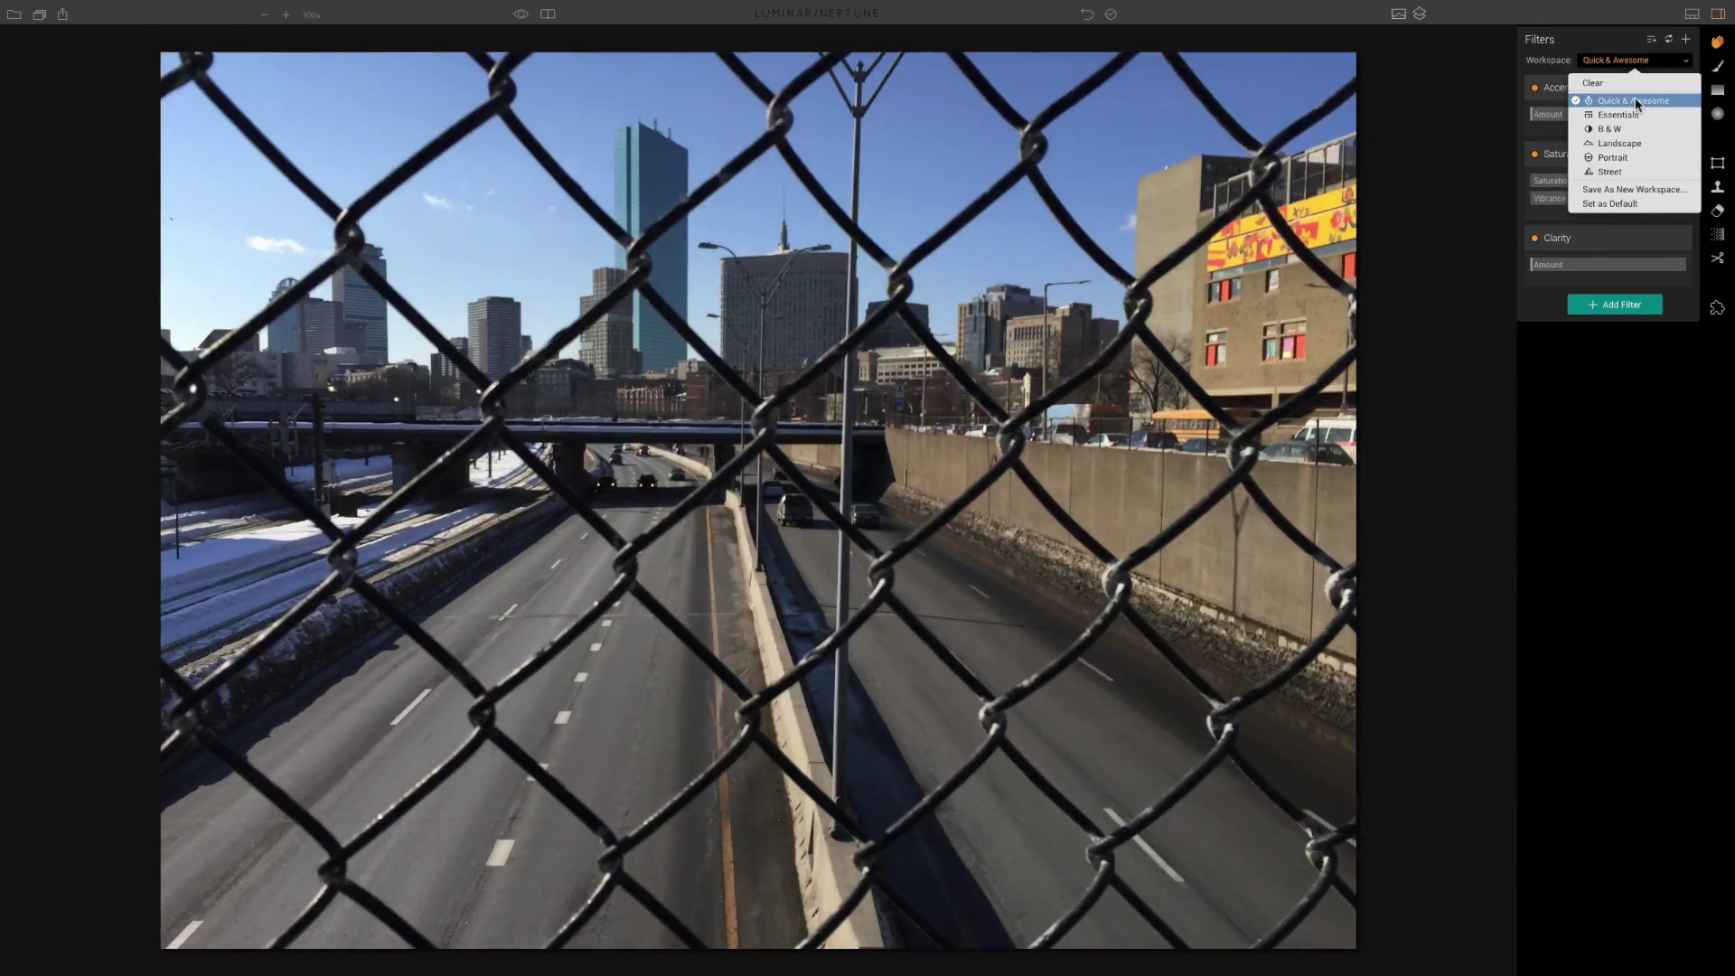
{"action": "left_click", "coordinate": [1634, 96]}
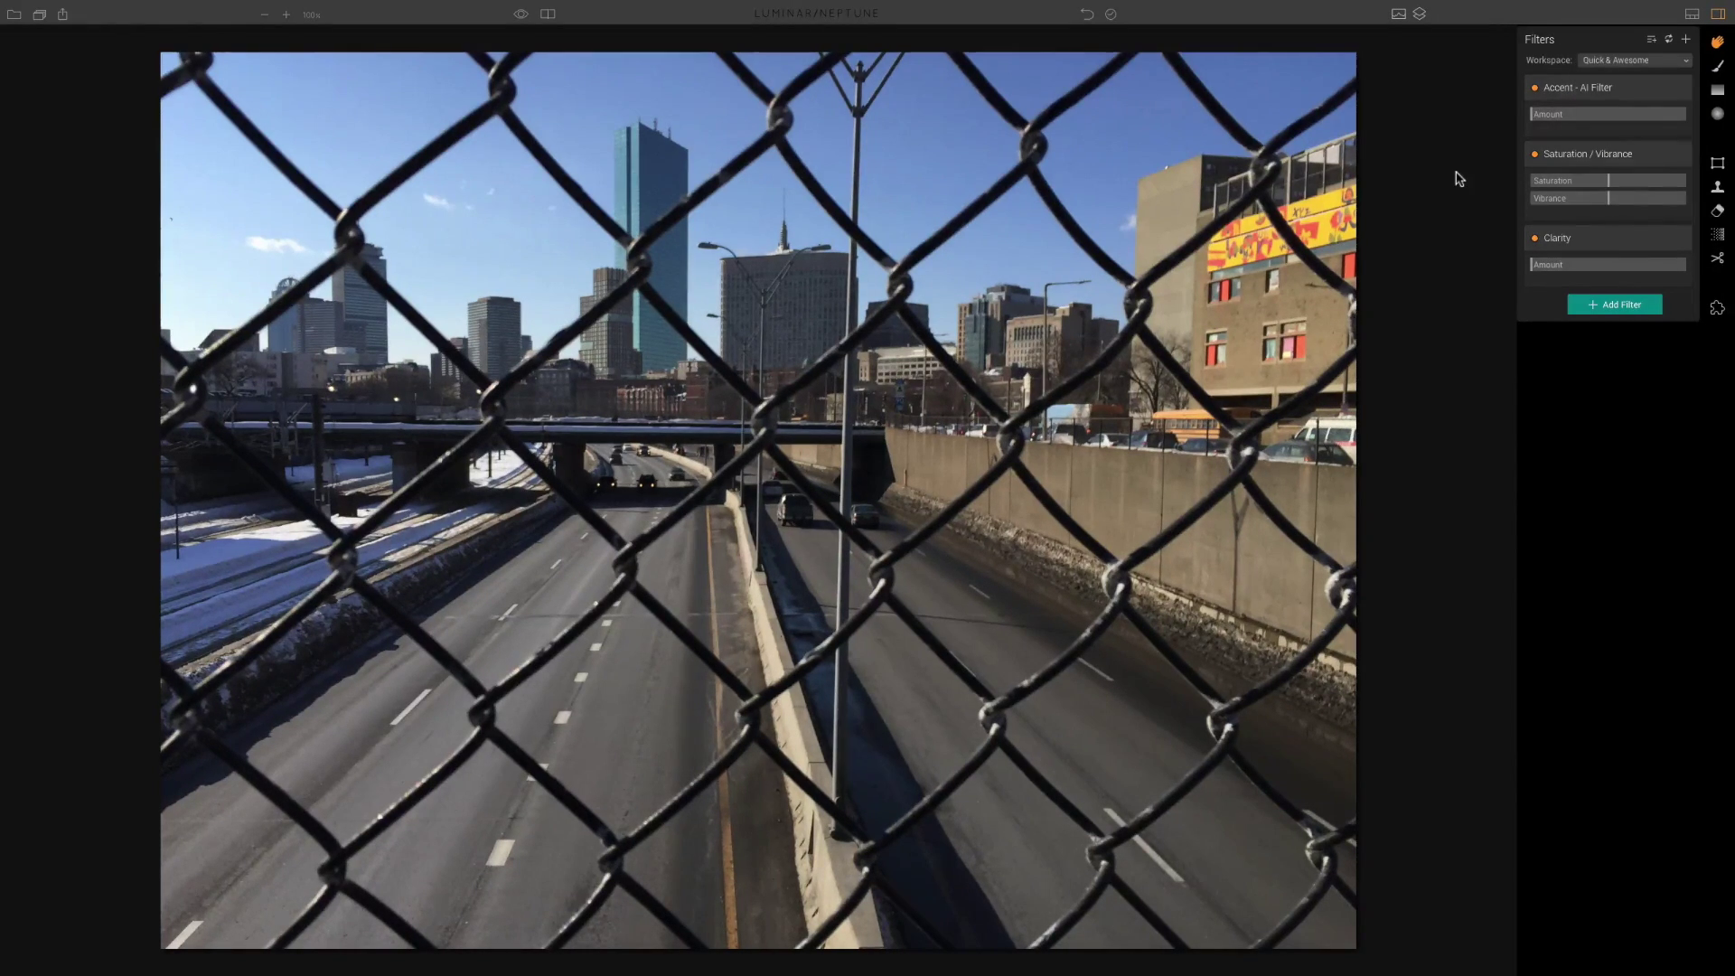